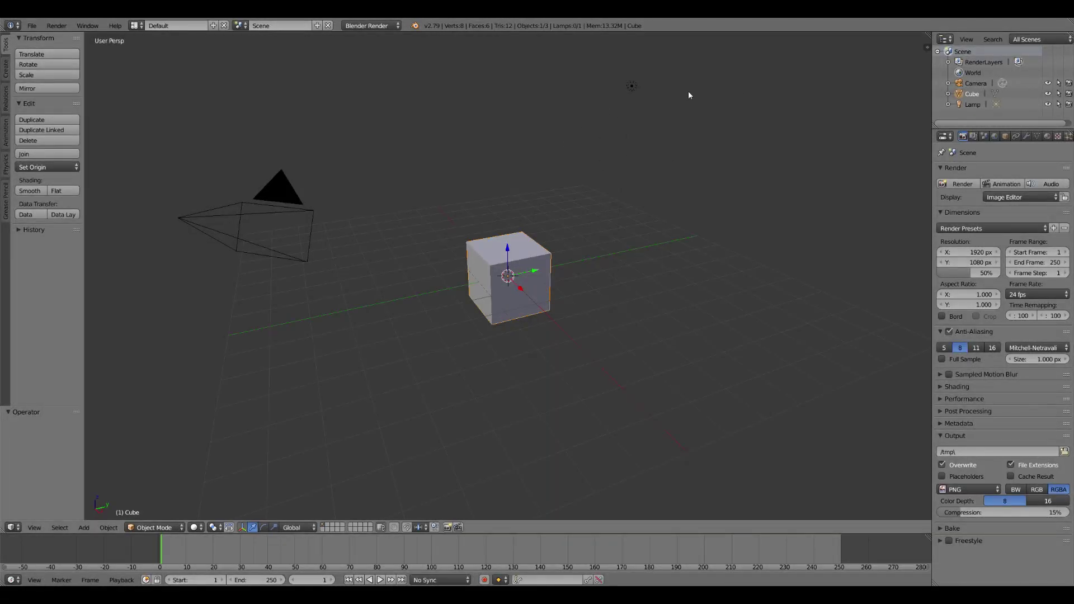
- Delete the lamp and align the camera to a straight-down top view
right_click(633, 88)
key("Delete")
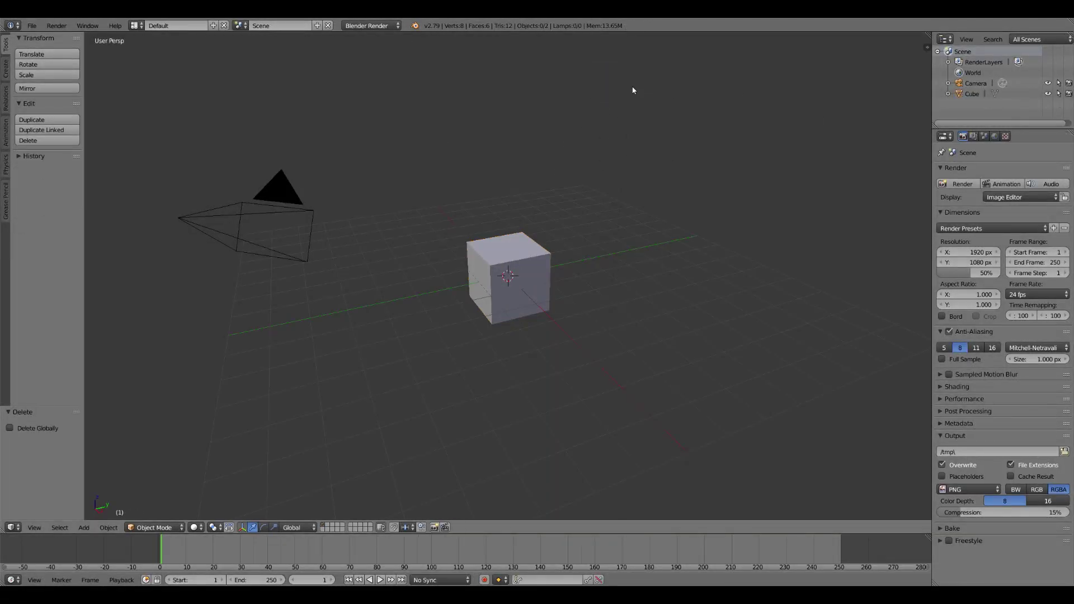
key("KP_7")
key("ctrl+alt+KP_0")
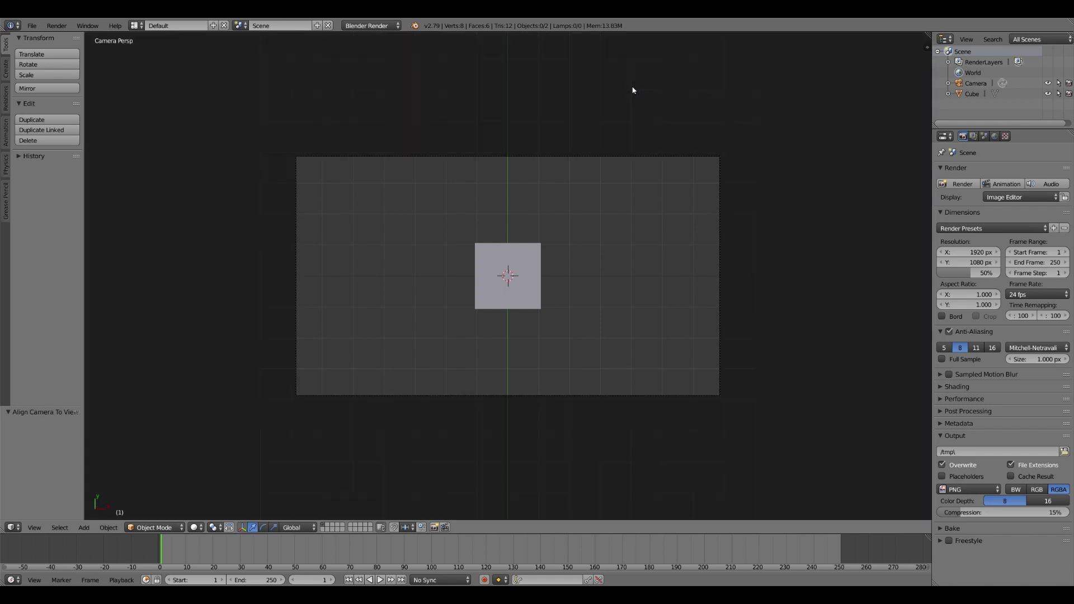
- Enlarge the cube and stretch it 1.768 along X so it overfills the camera frame
right_click(510, 305)
key("s")
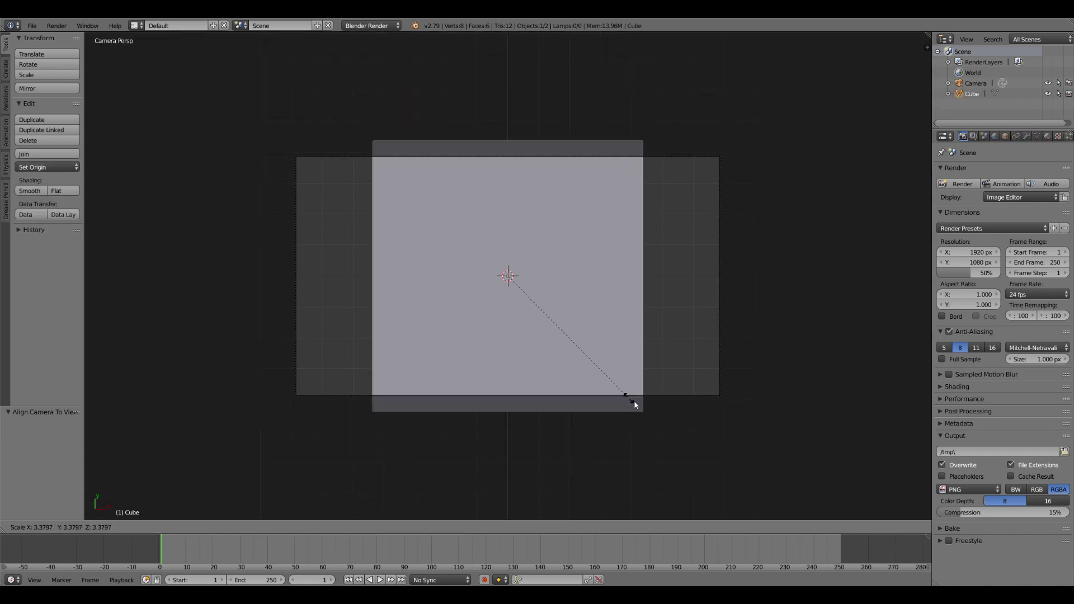
left_click(656, 410)
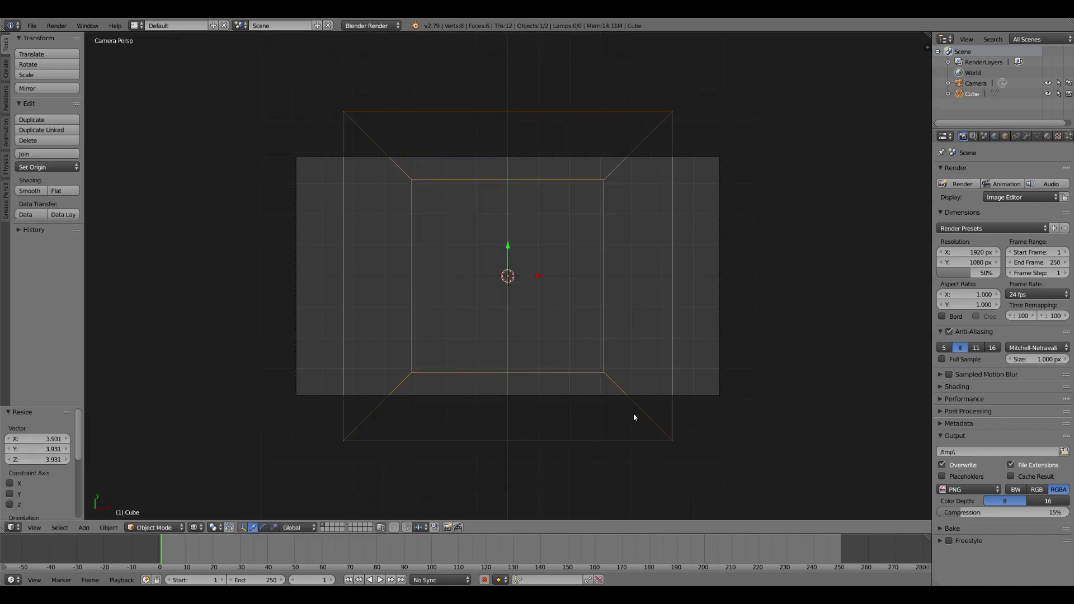
key("s")
left_click(697, 459)
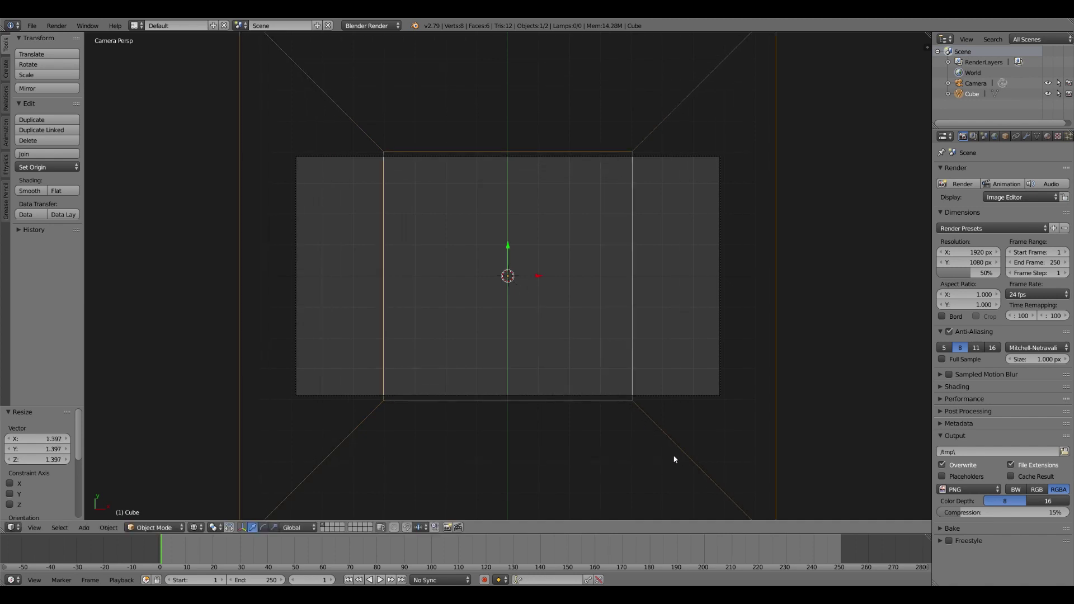
key("s")
key("x")
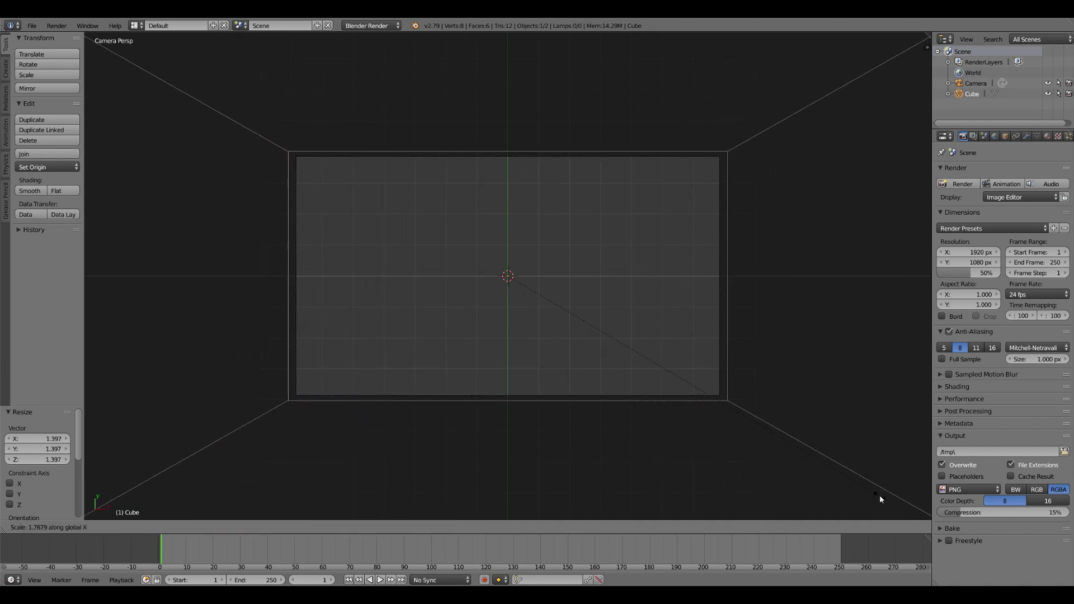
left_click(880, 496)
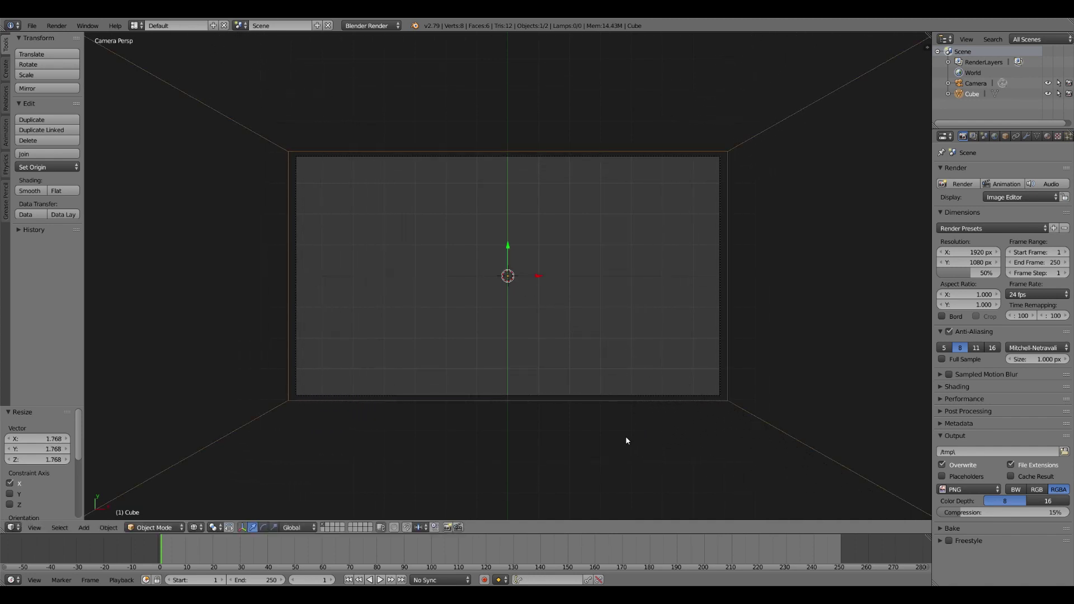
- Add a cube particle system: 5000 particles, emission end frame 1, lifetime 100
left_click(1047, 136)
left_click(986, 206)
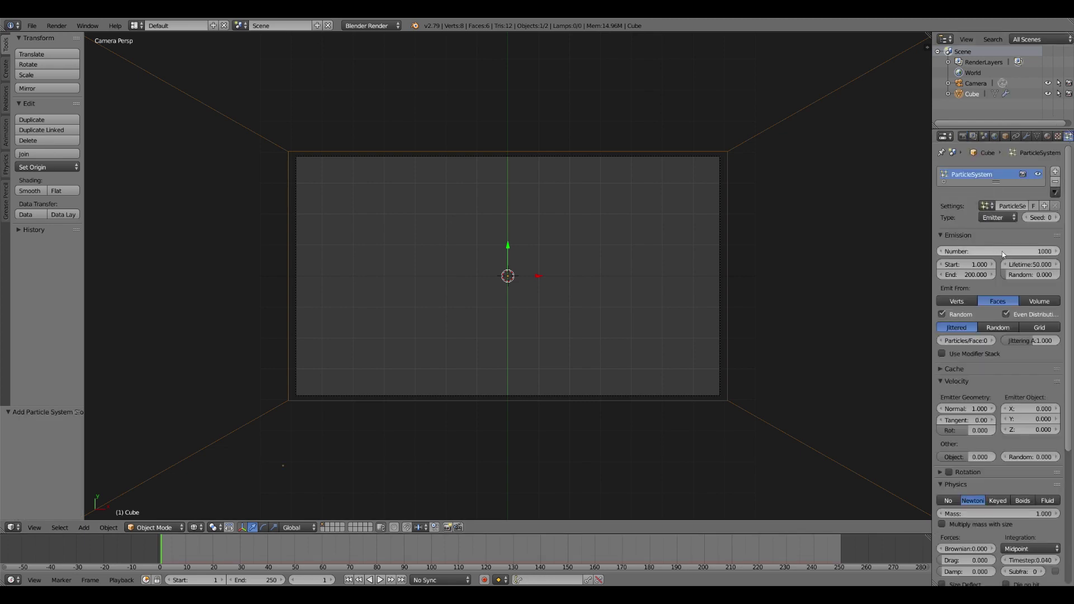
left_click(1034, 253)
type("5000")
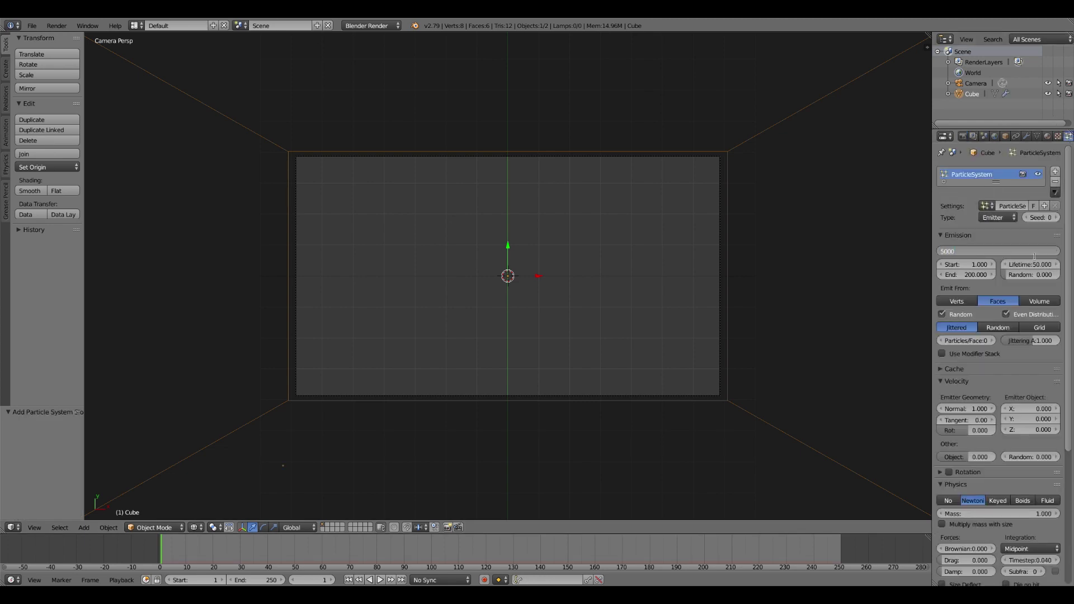
key("Return")
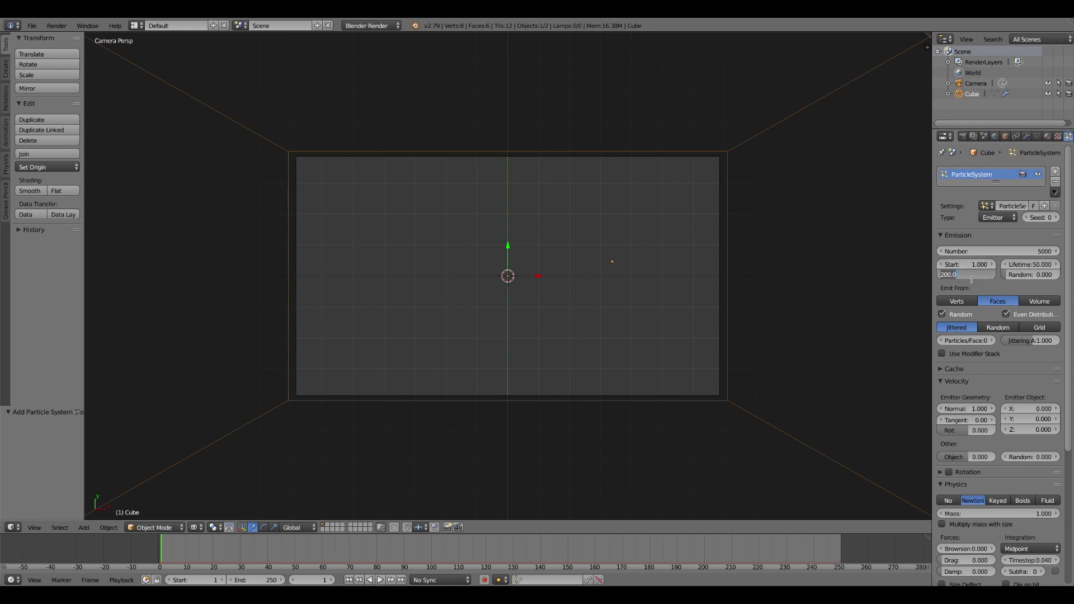
type("1")
key("Return")
left_click(1031, 266)
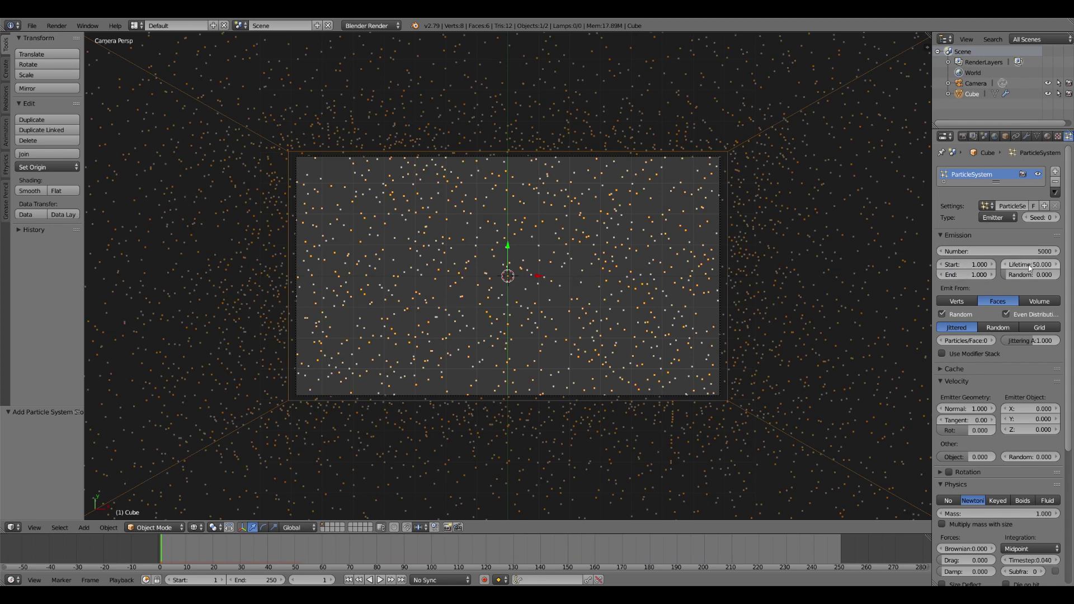
type("10")
key("Return")
- Set scene end frame to 100; emit from volume, zero normal velocity, no physics
left_click(264, 582)
type("100")
key("Return")
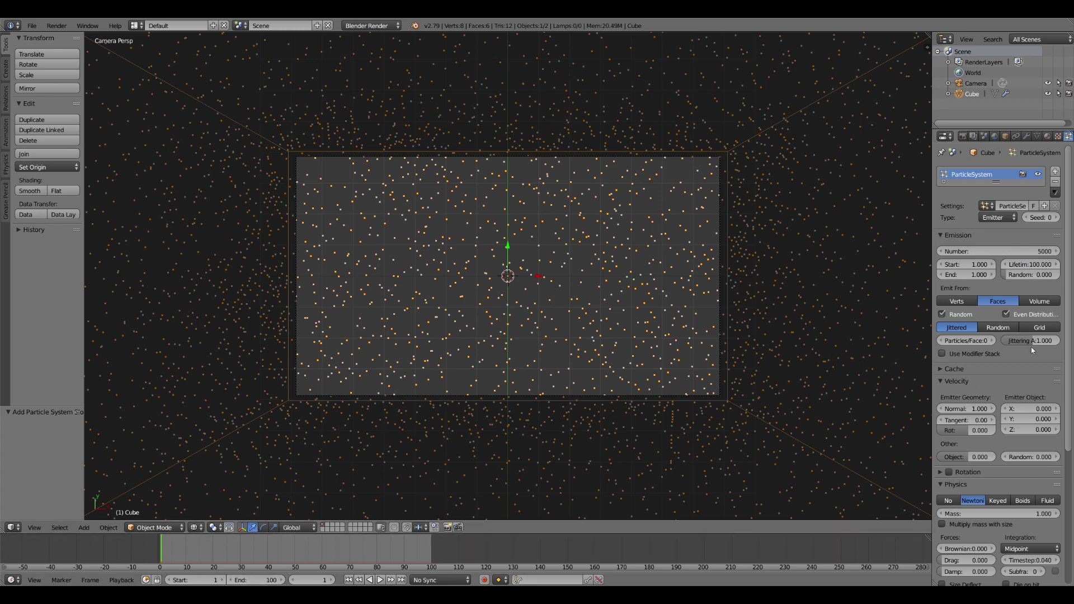
left_click(1047, 304)
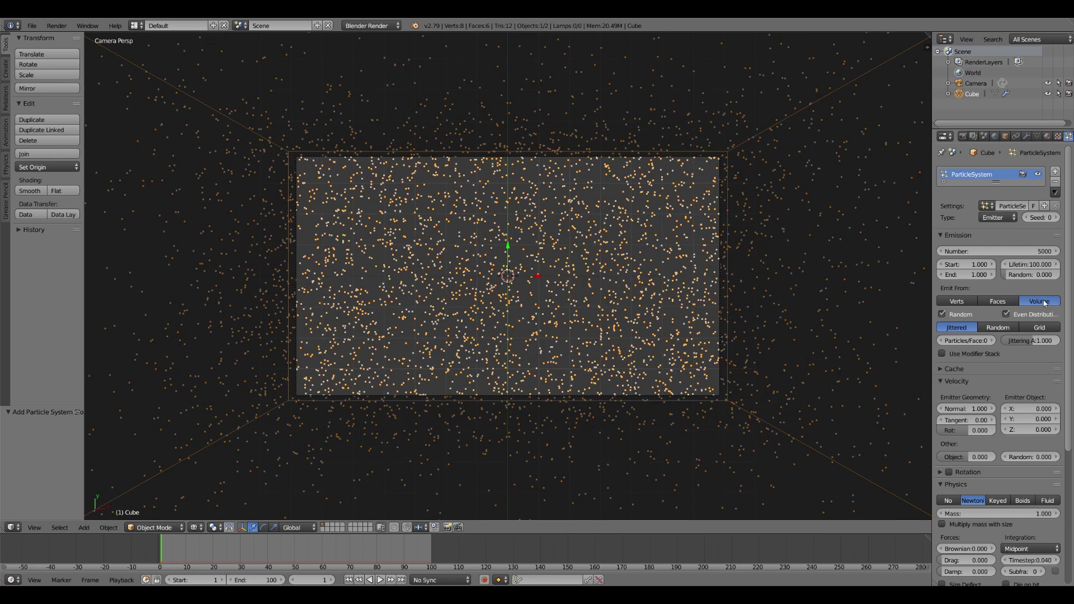
scroll(946, 338, "down", 2)
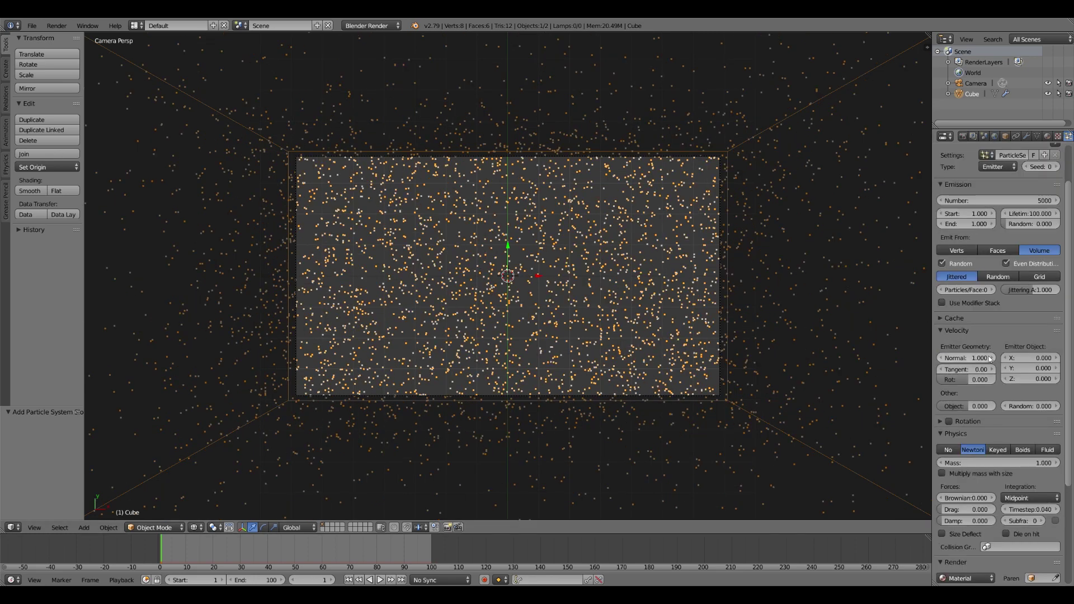
left_click_drag(990, 359, 951, 358)
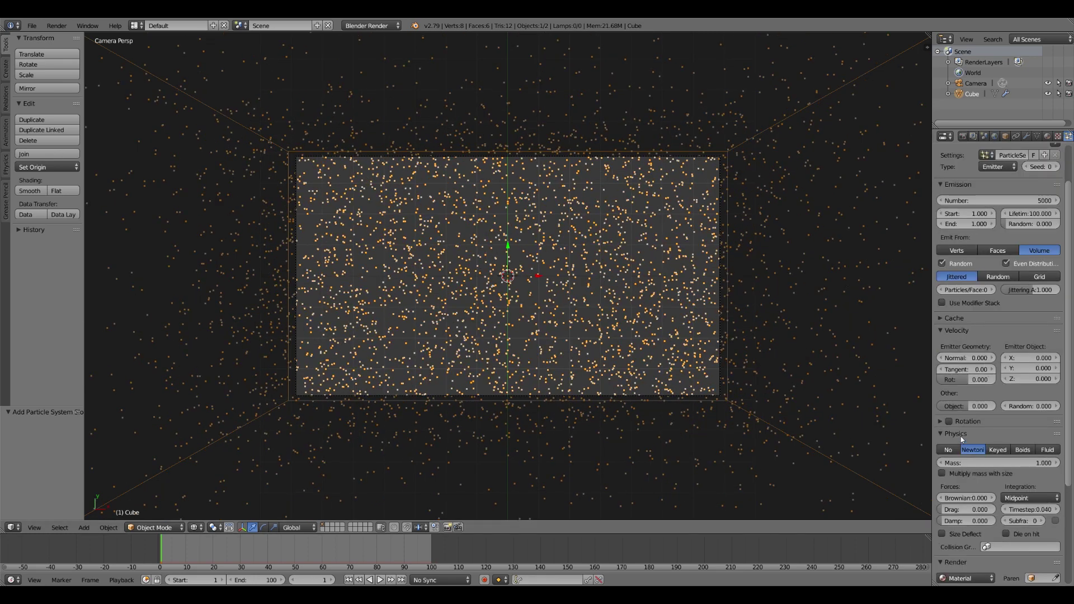
left_click(953, 450)
left_click(940, 421)
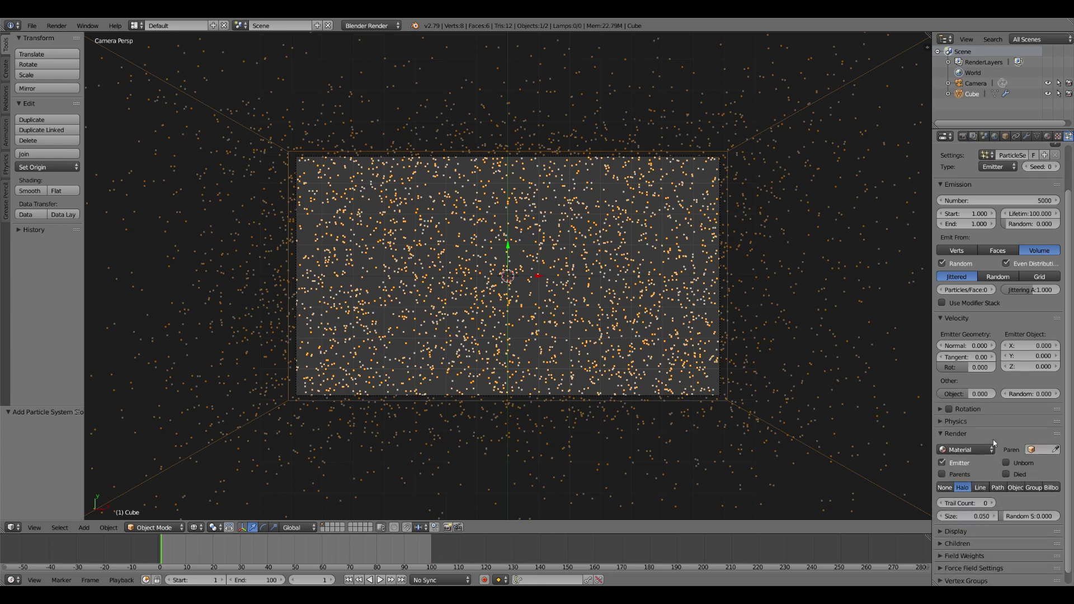
- Exclude the cube emitter from rendering and set gravity and All field weights to 0
scroll(1024, 447, "down", 1)
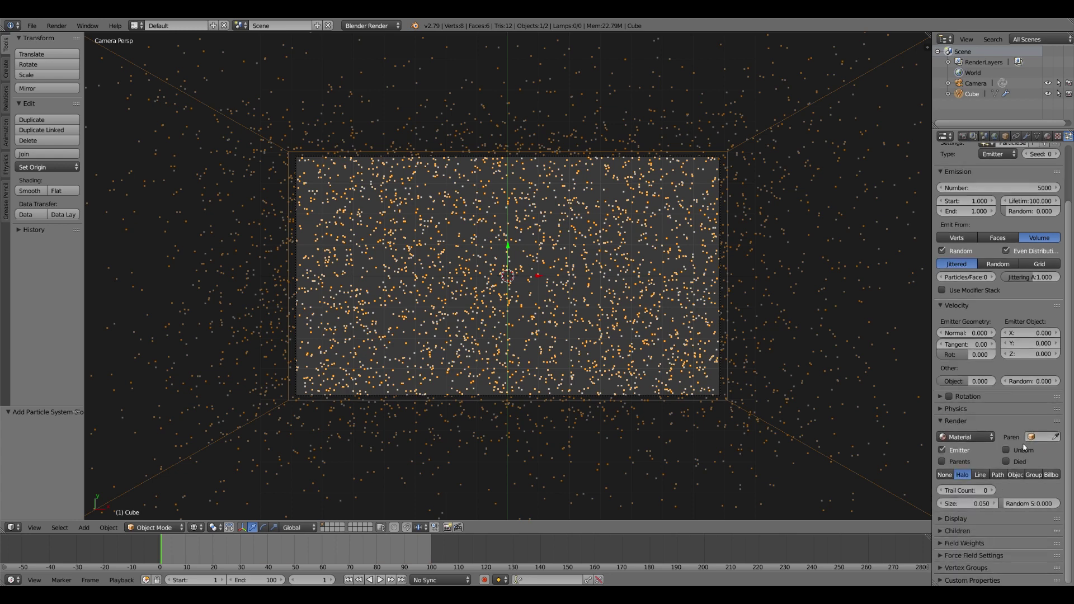
left_click(943, 450)
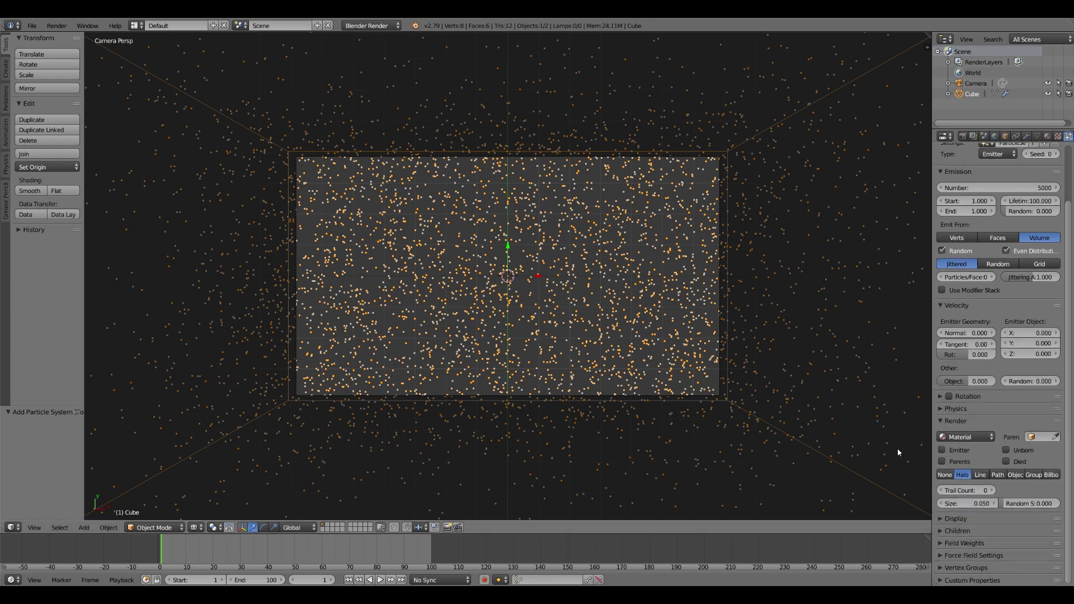
left_click(942, 543)
scroll(1001, 499, "down", 5)
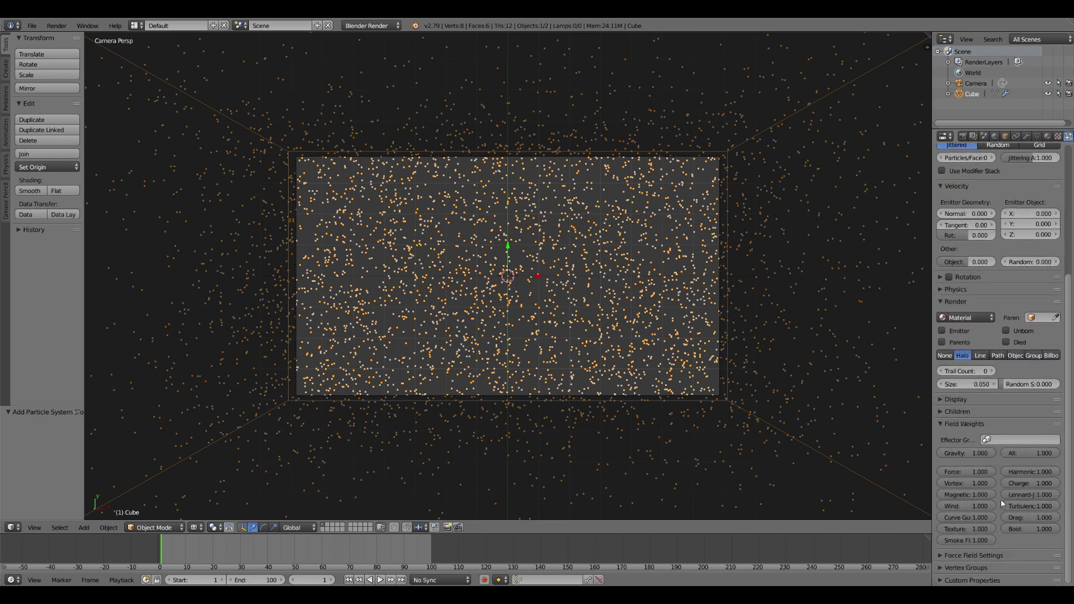
left_click(987, 458)
type("0")
key("Return")
left_click(1044, 453)
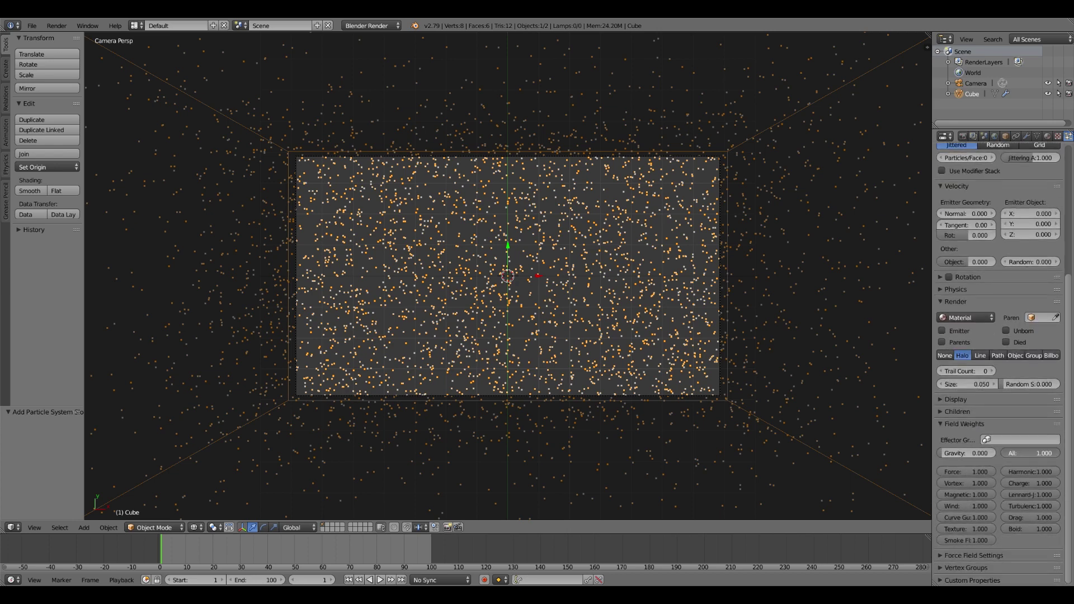
type("0")
key("Return")
left_click(938, 424)
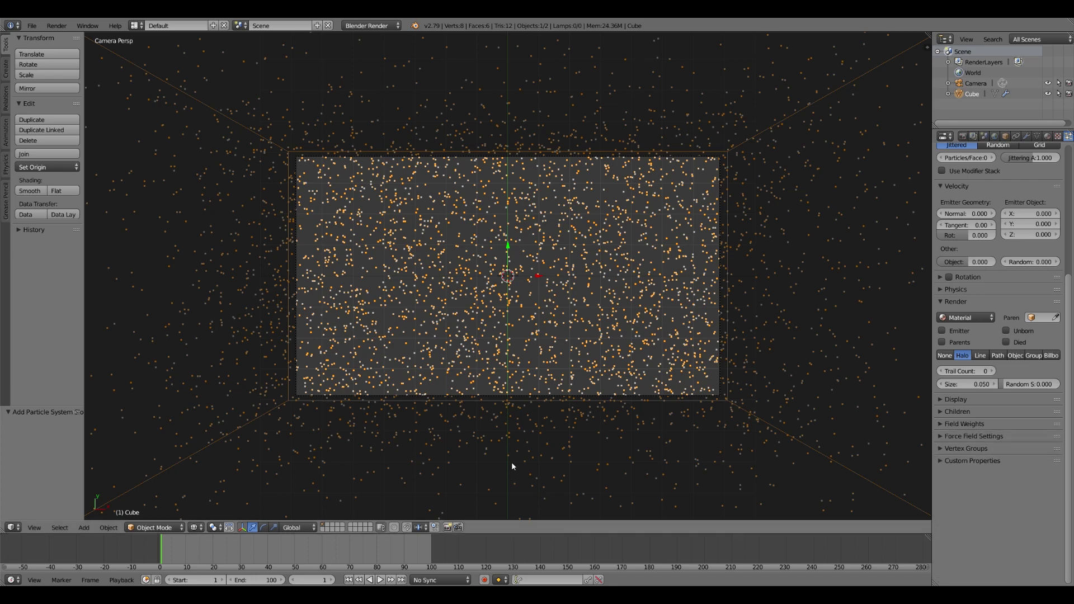
- On empty layer 2, add a Bezier circle and make it a flat filled 2D shape
key("2")
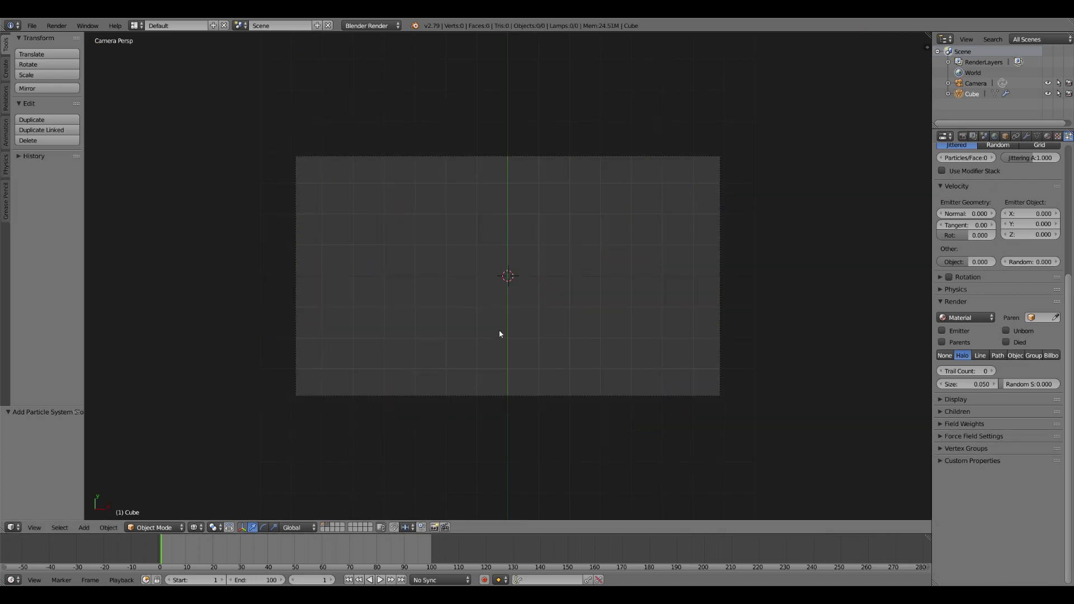
key("shift+a")
mouse_move(501, 334)
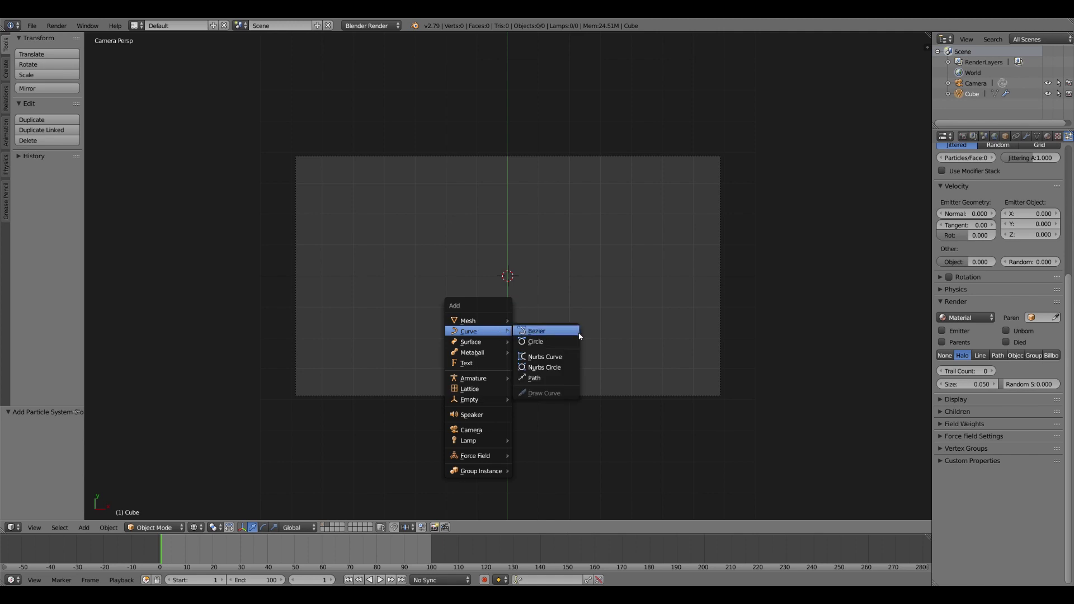
left_click(542, 341)
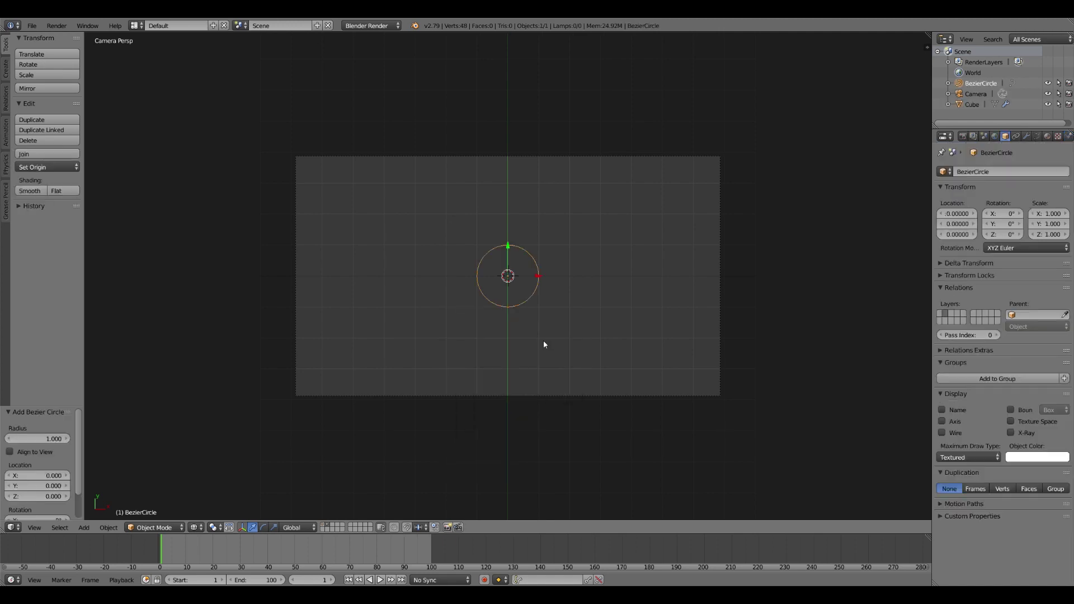
left_click(1037, 136)
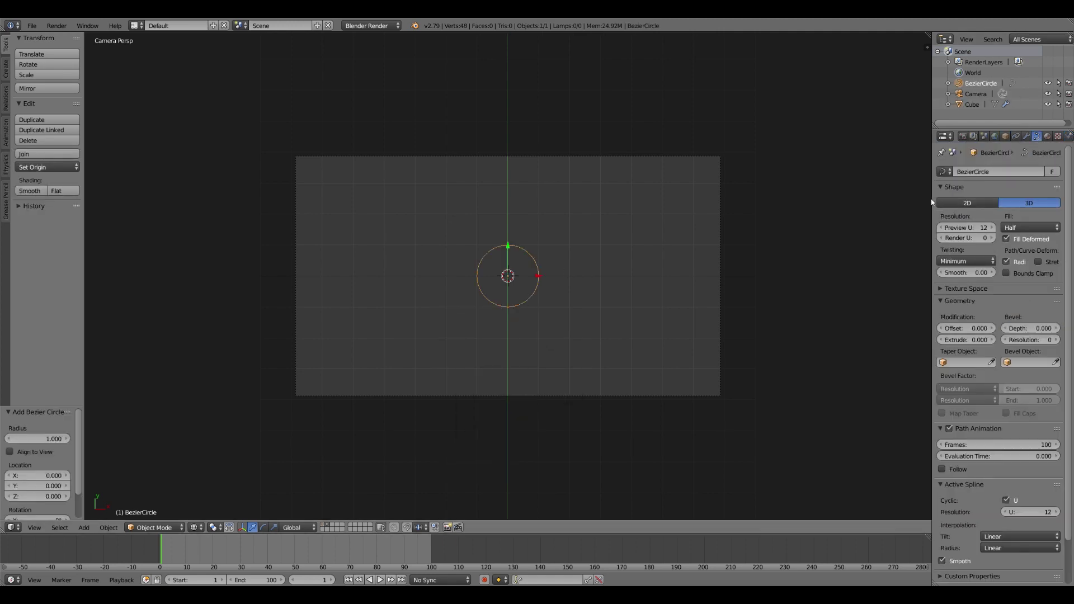
left_click(955, 204)
key("z")
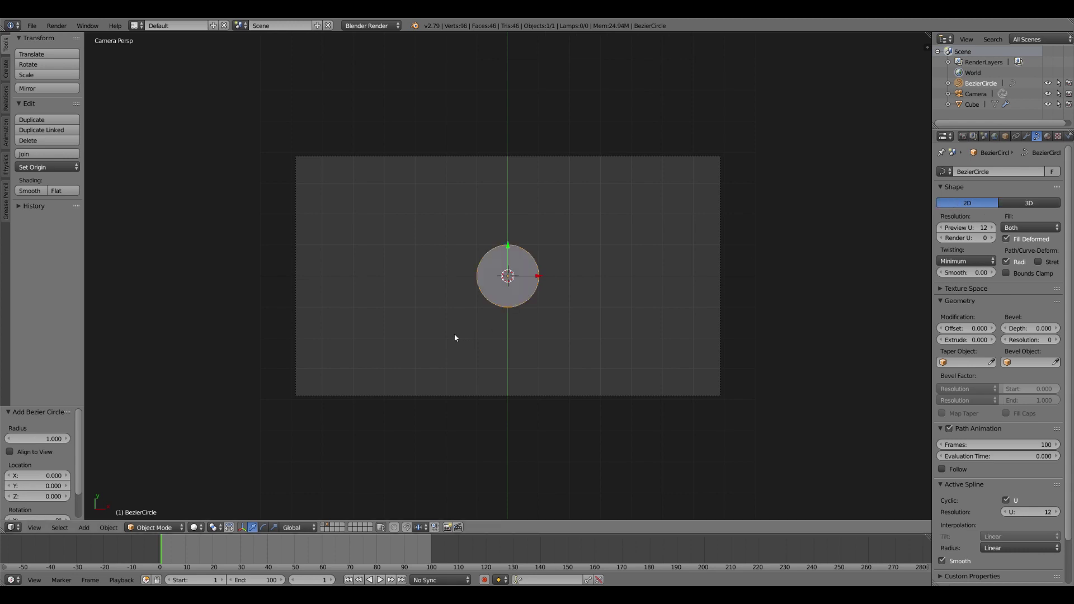
- Give the circle a new material and switch the render engine to Cycles
left_click(1048, 137)
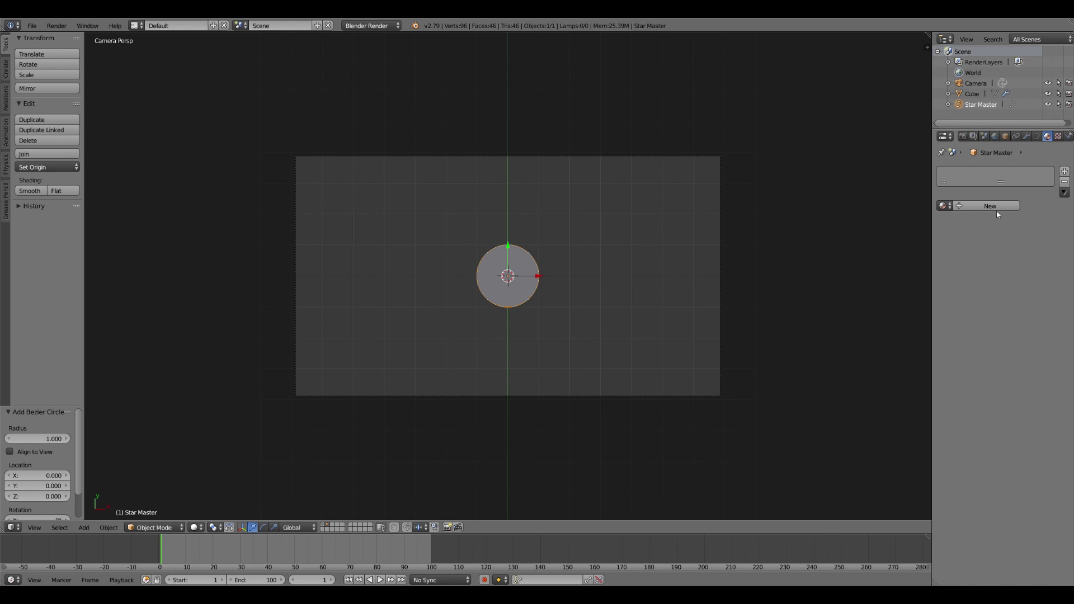
left_click(996, 211)
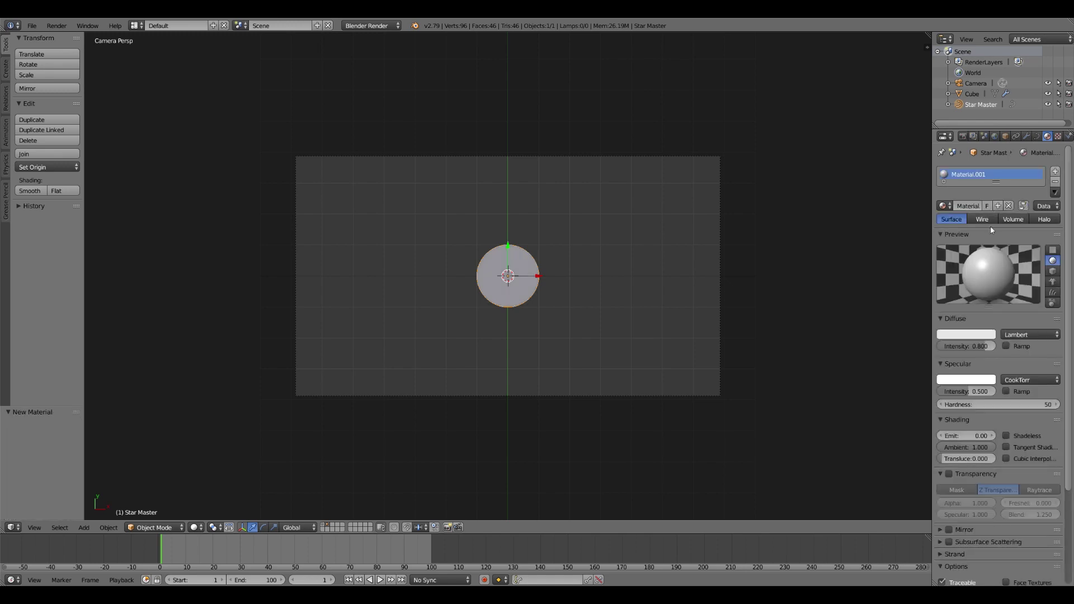
left_click(371, 26)
left_click(371, 61)
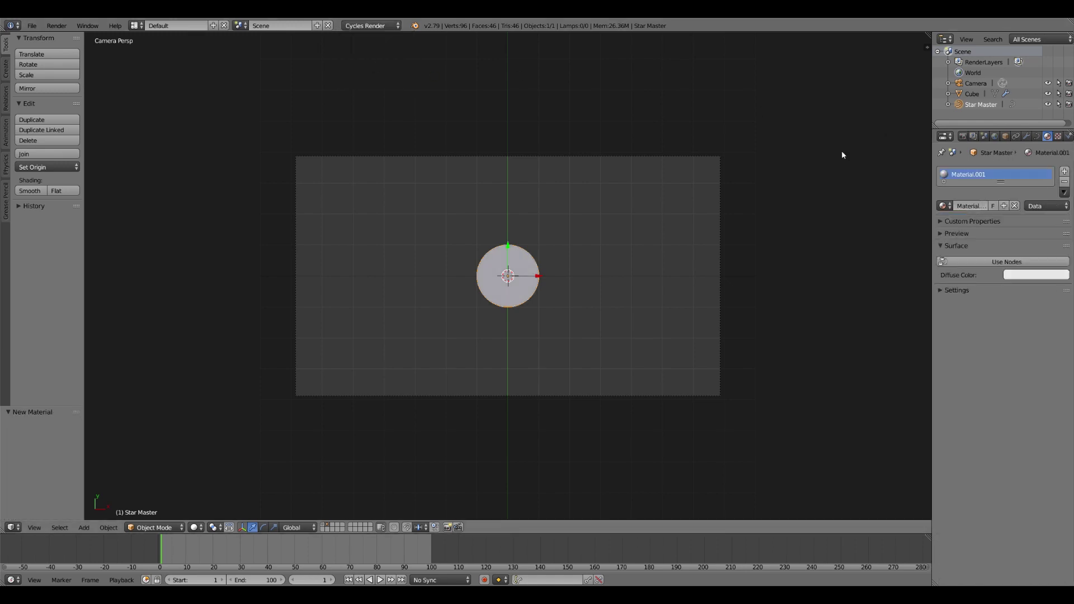
- Make the material a light blue Emission shader and show the cube's layer
left_click(1015, 263)
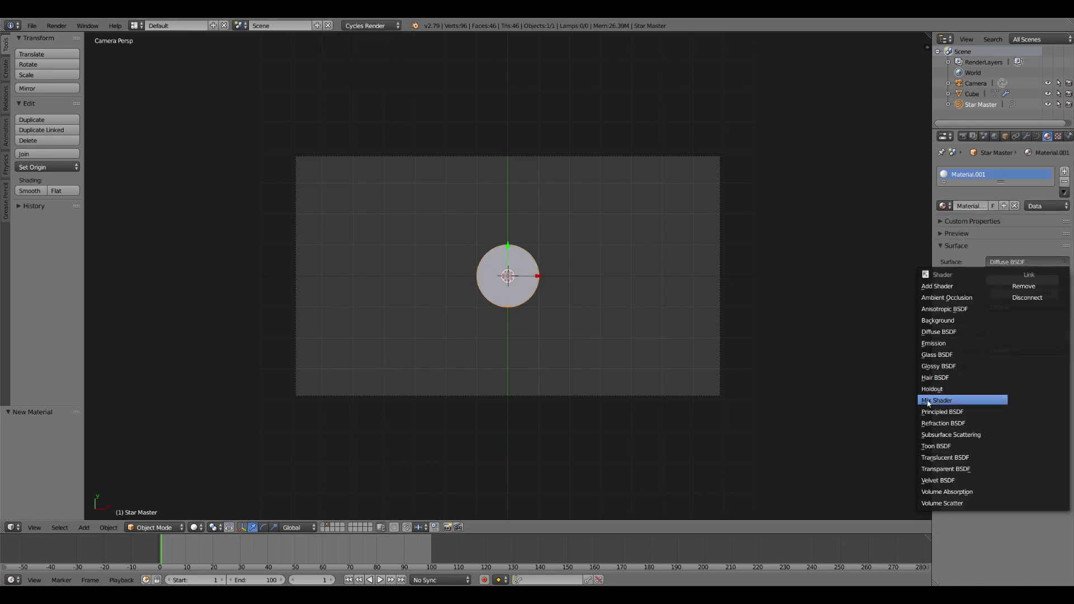
left_click(936, 343)
left_click(1036, 279)
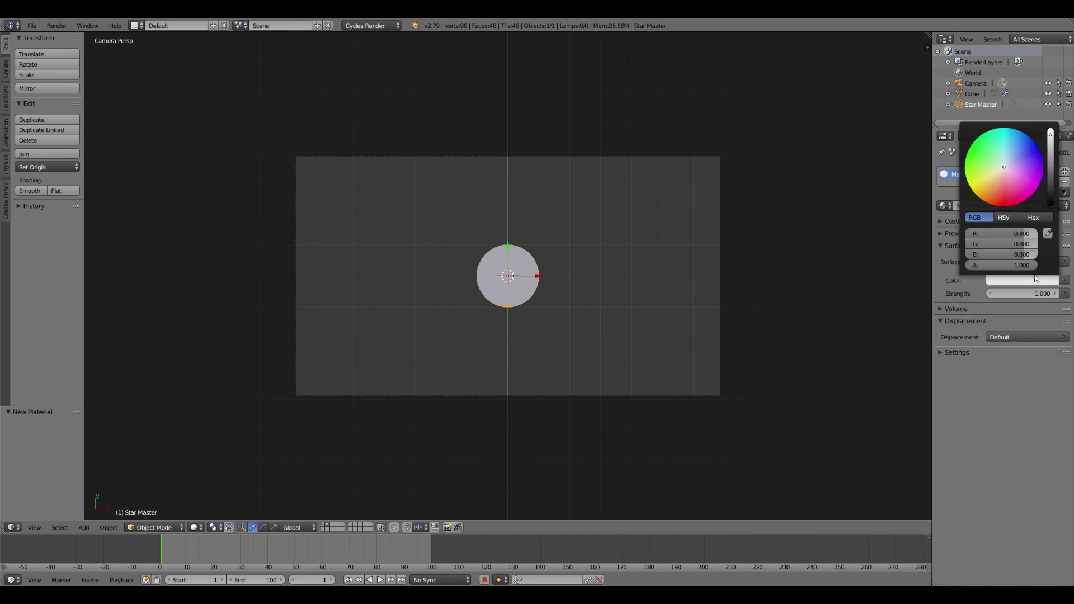
left_click(1014, 165)
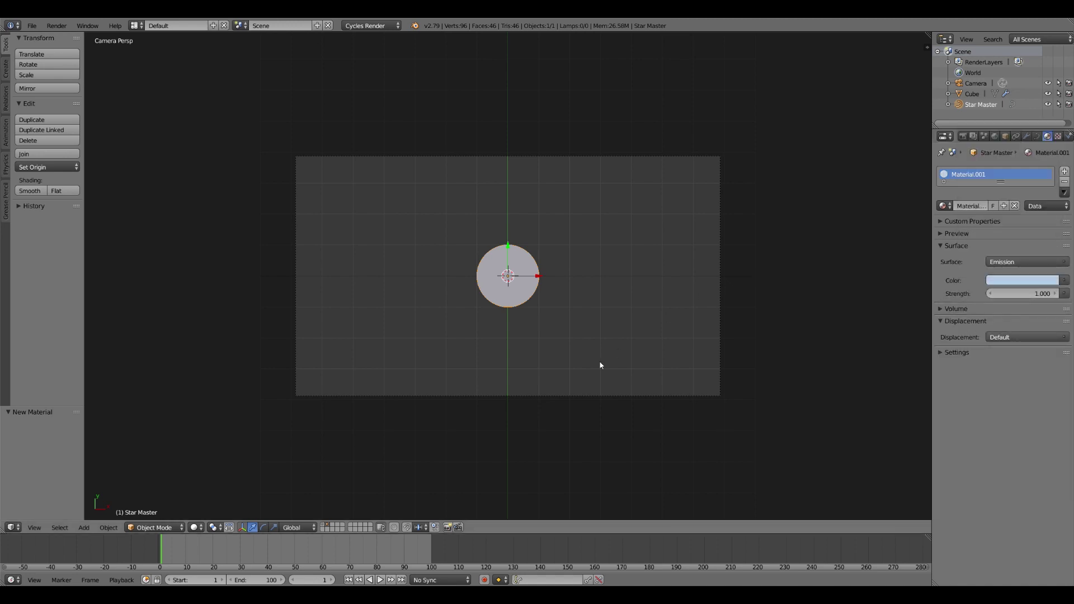
left_click(326, 526)
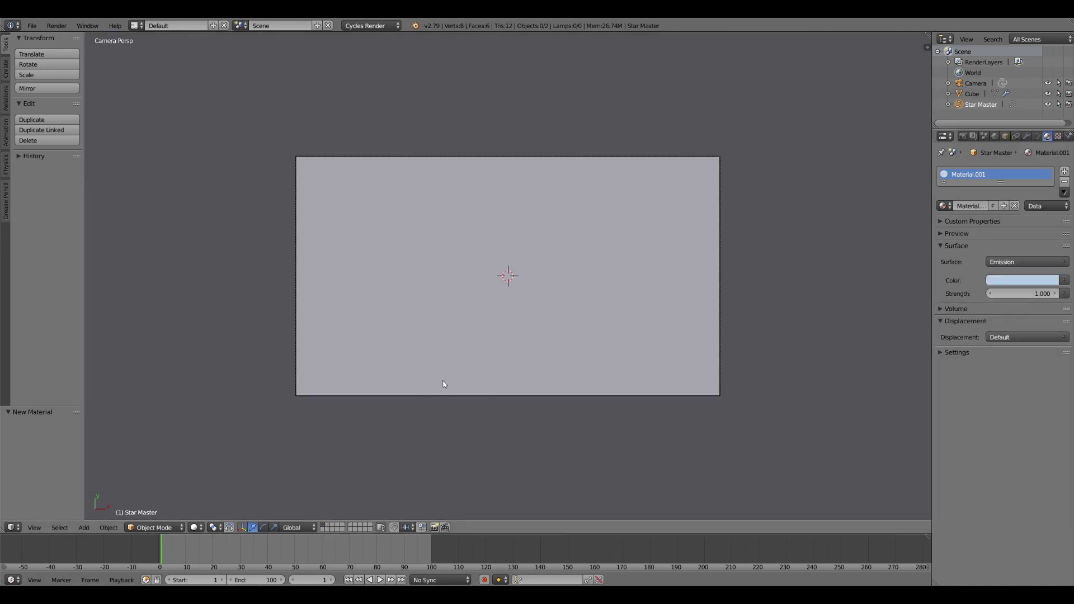
- Render the cube's particles as Star Master copies and preview the pale blue stars
right_click(647, 426)
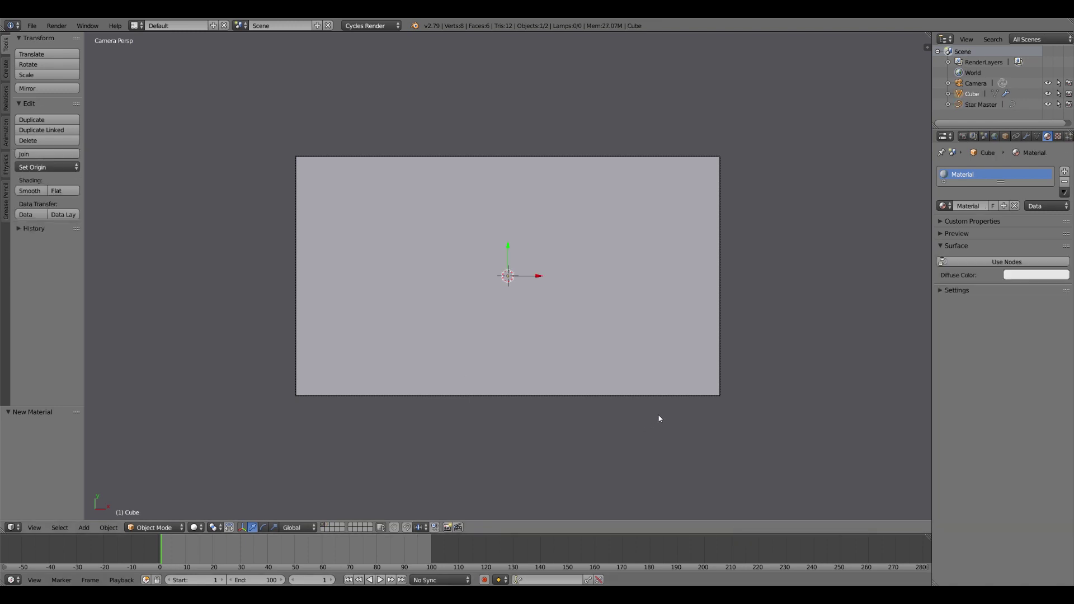
left_click(1069, 136)
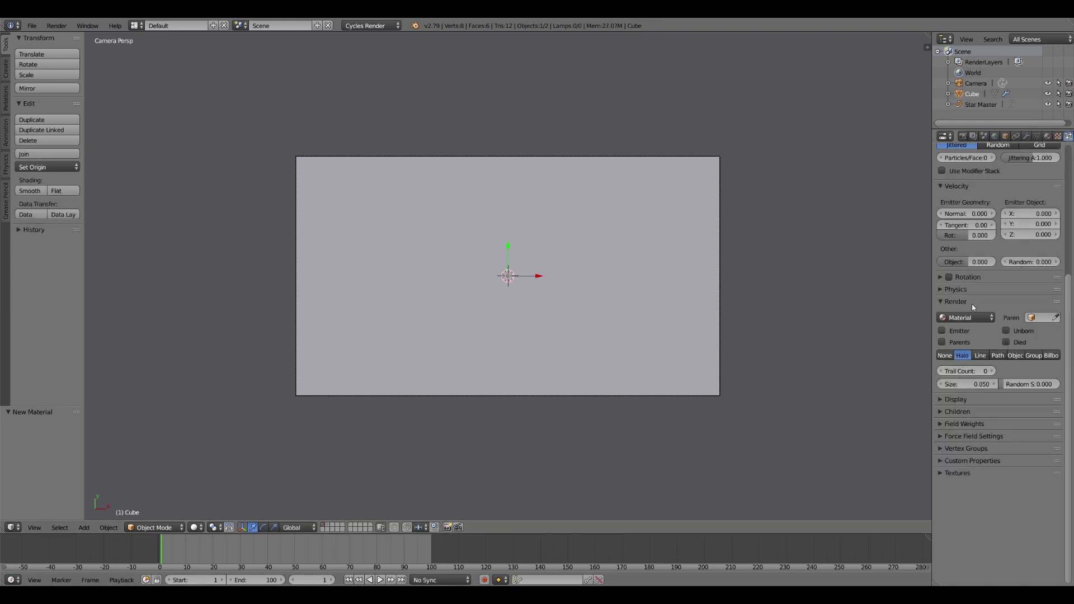
left_click(1017, 357)
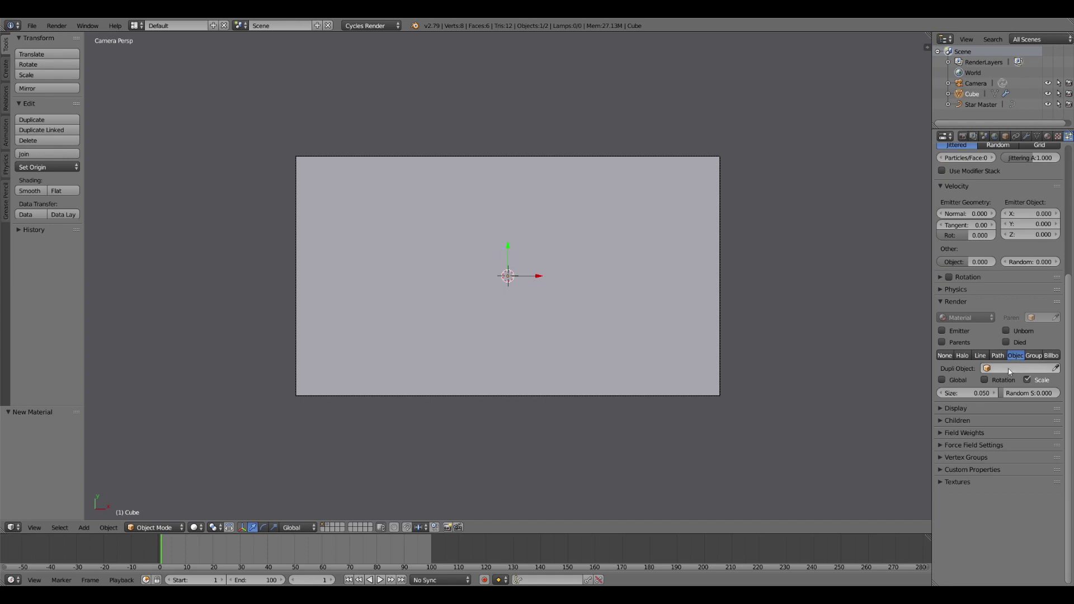
left_click(1011, 371)
left_click(985, 406)
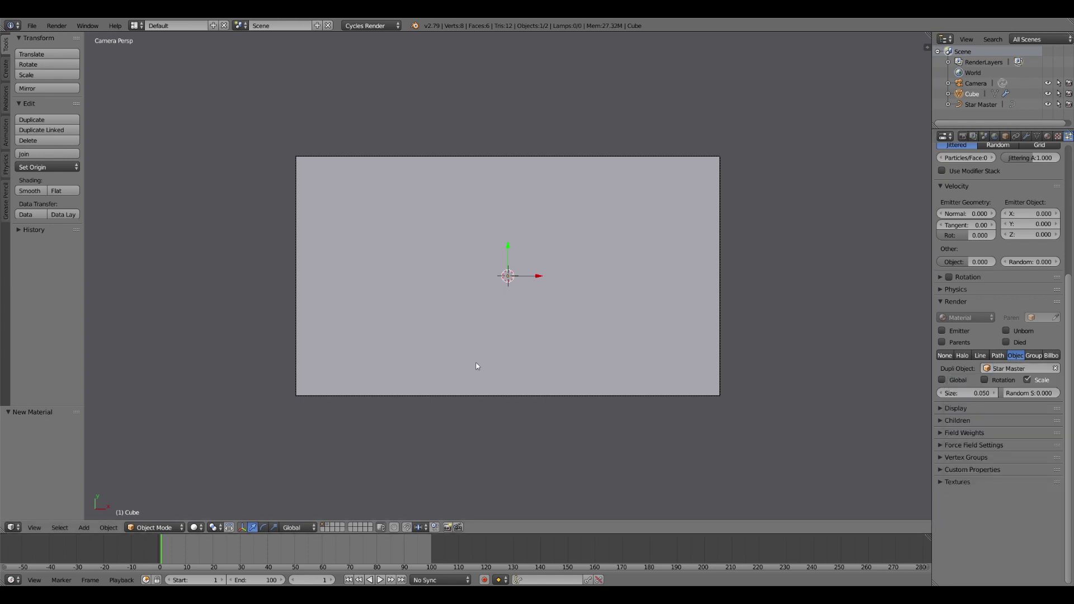
key("shift+z")
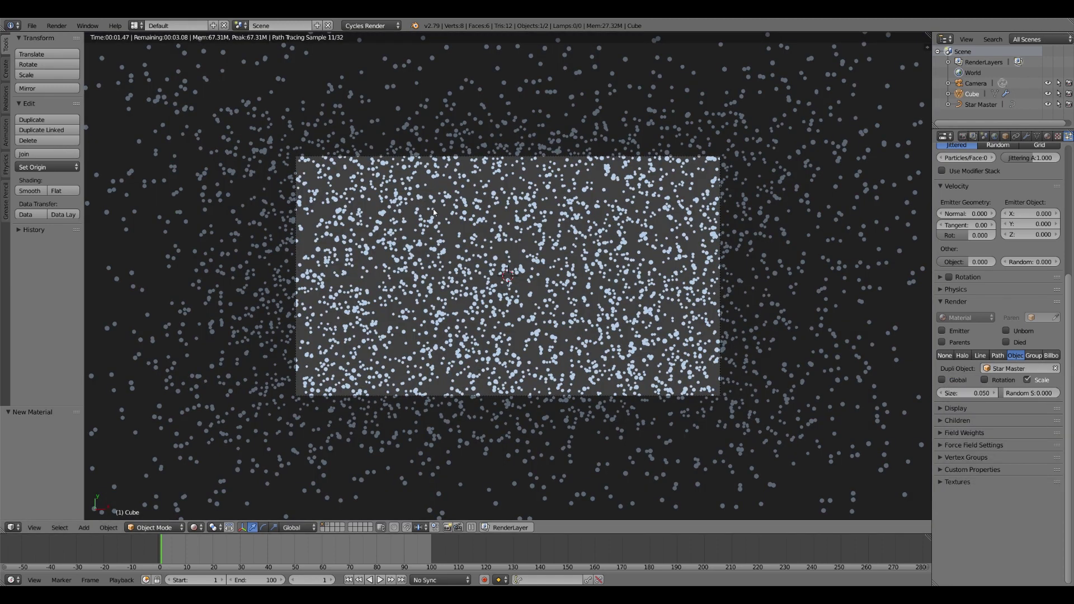
key("shift+z")
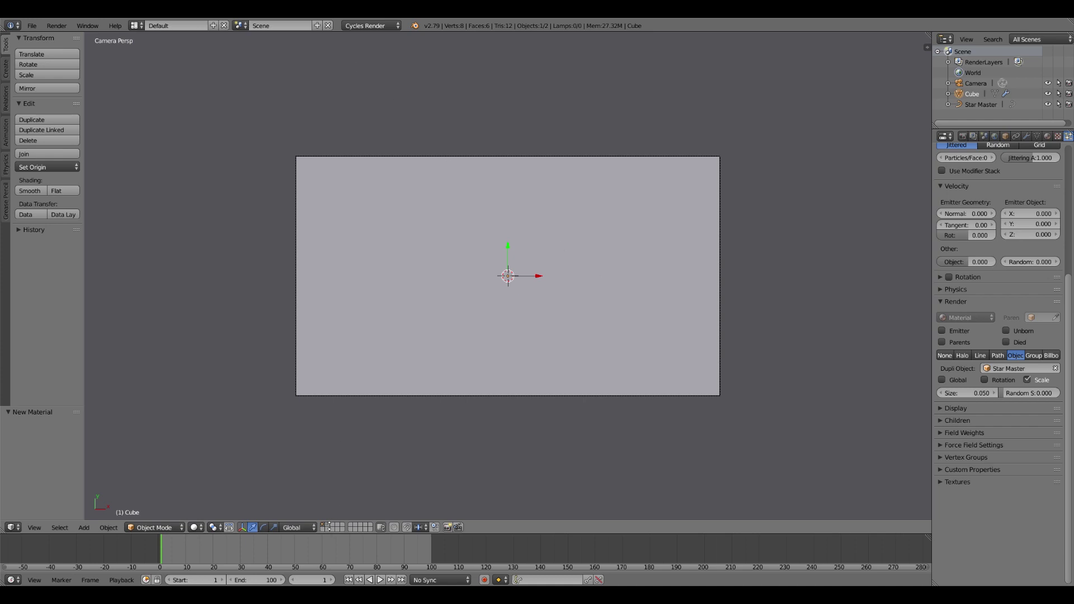
- Shrink Star Master to 0.153 scale and preview the smaller rendered stars
key("h")
right_click(508, 276)
key("s")
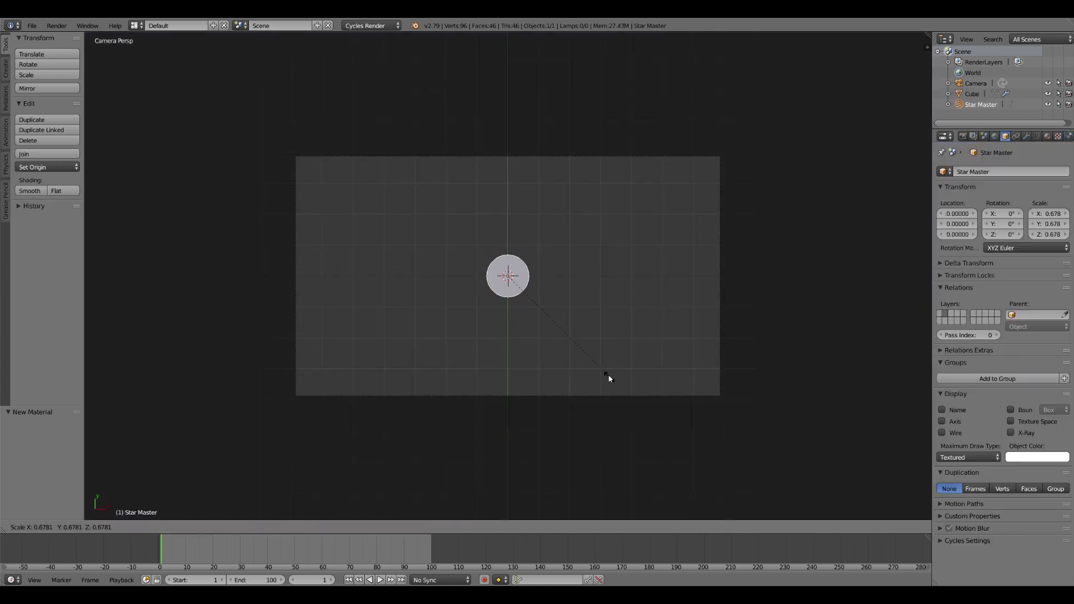
left_click(528, 301)
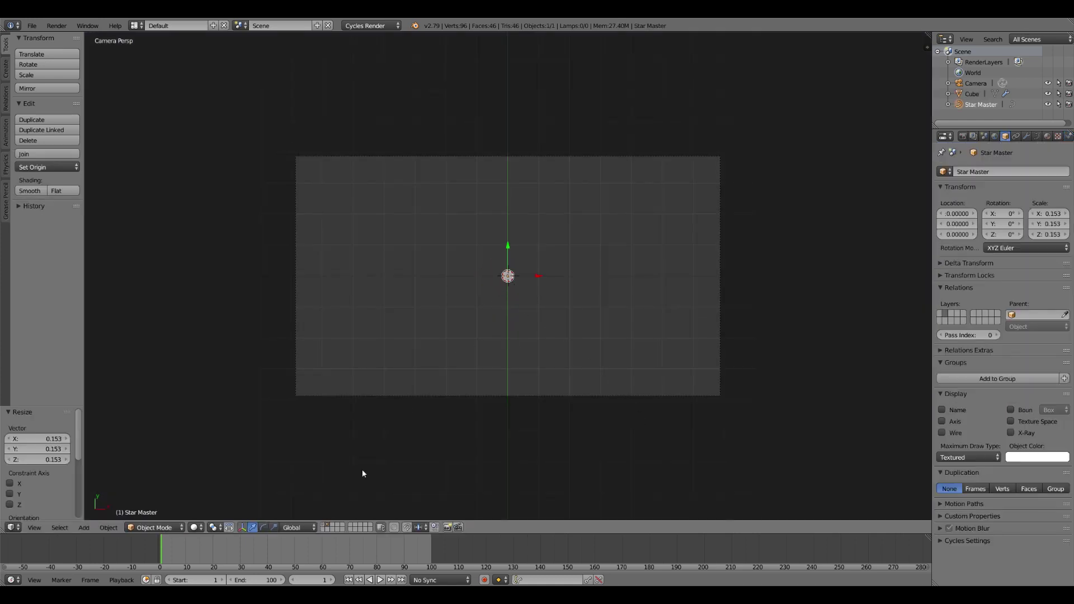
key("shift+z")
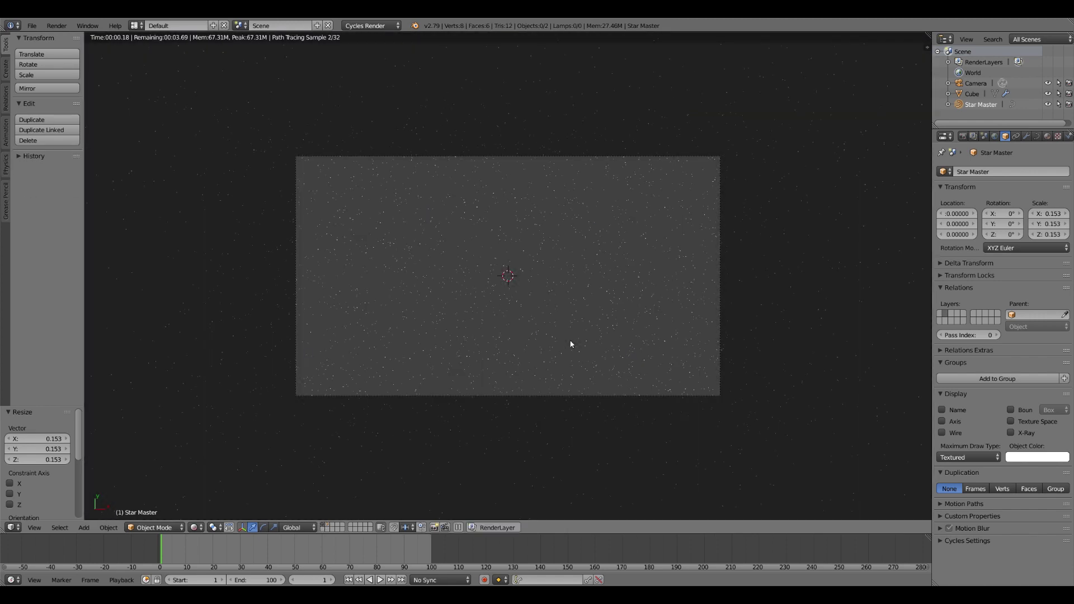
key("shift+z")
- Enable world nodes for a black background and preview the stars against it
left_click(994, 136)
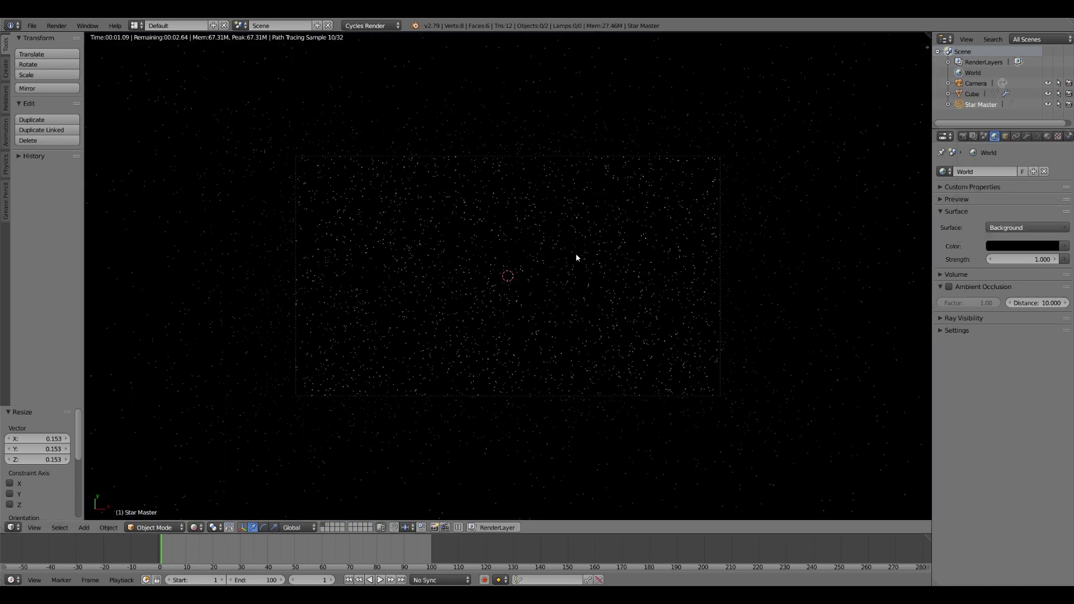
key("shift+z")
left_click(1048, 136)
- In right-side view, keyframe the camera's location at frame 60
key("KP_3")
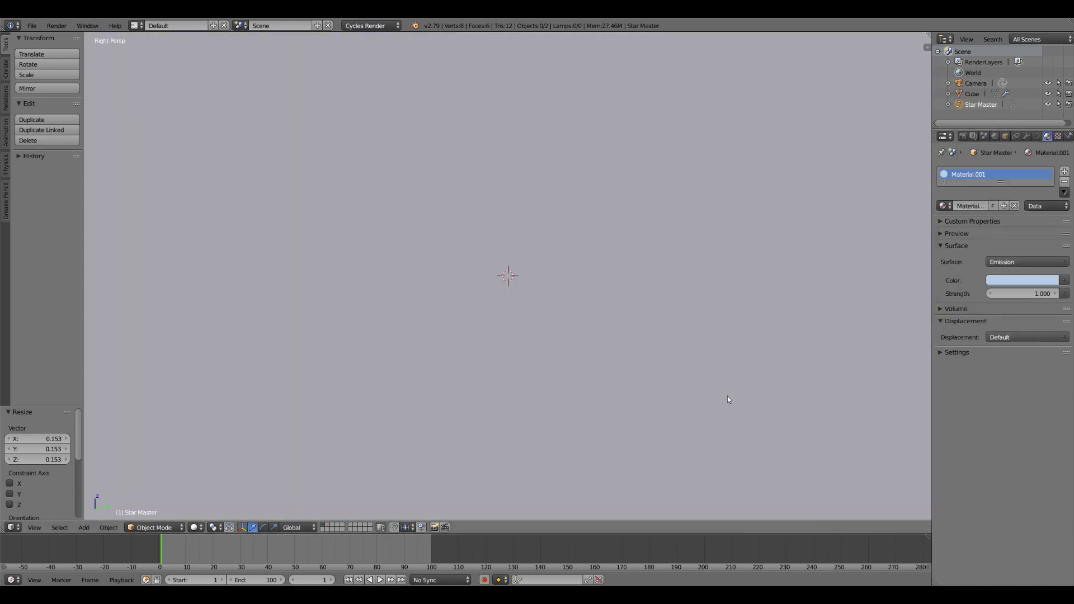
scroll(716, 386, "down", 5)
right_click(511, 171)
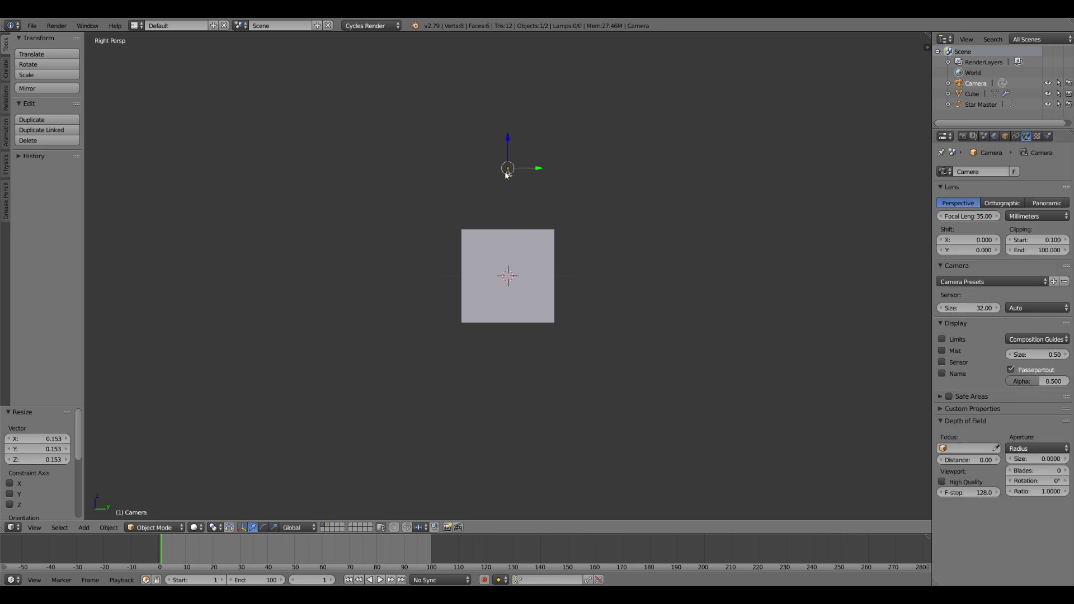
left_click_drag(185, 559, 321, 555)
key("i")
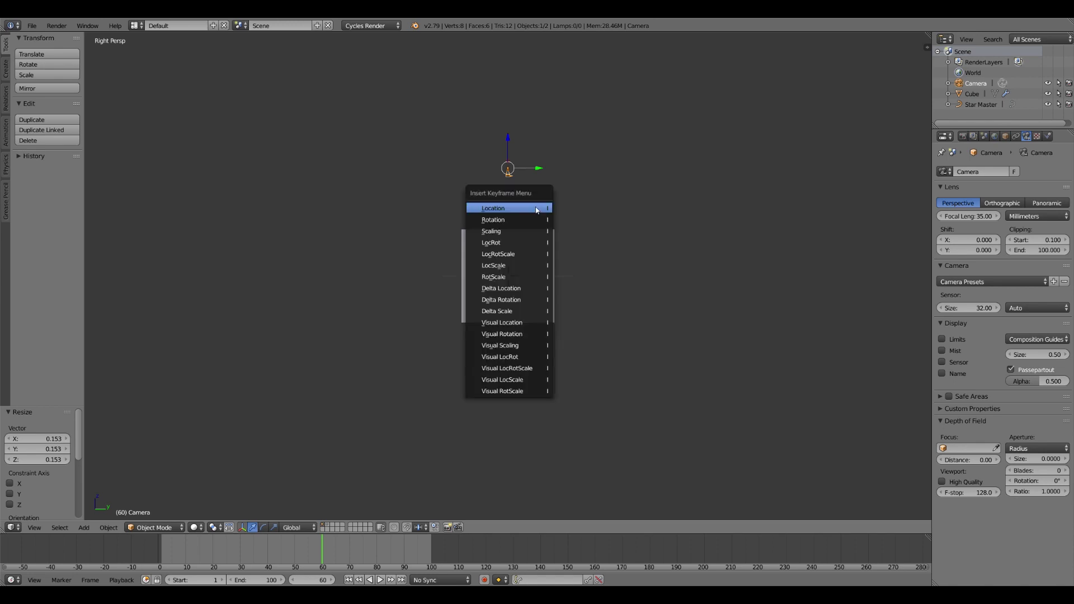
left_click(536, 210)
key("alt+a")
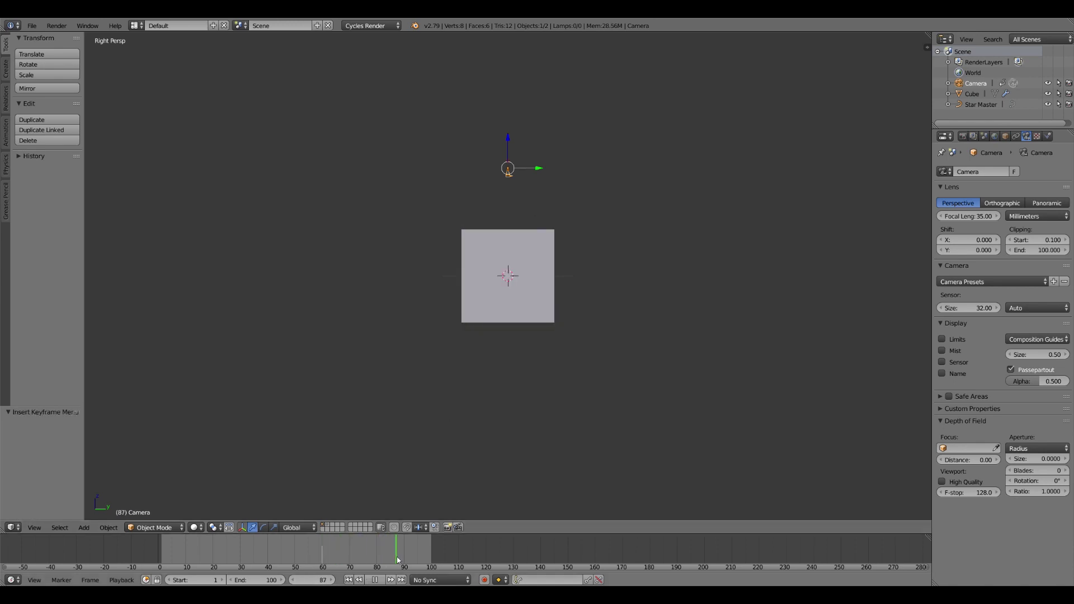
- At frame 85, lower the camera along Z and keyframe its location
left_click_drag(398, 559, 390, 559)
key("alt+a")
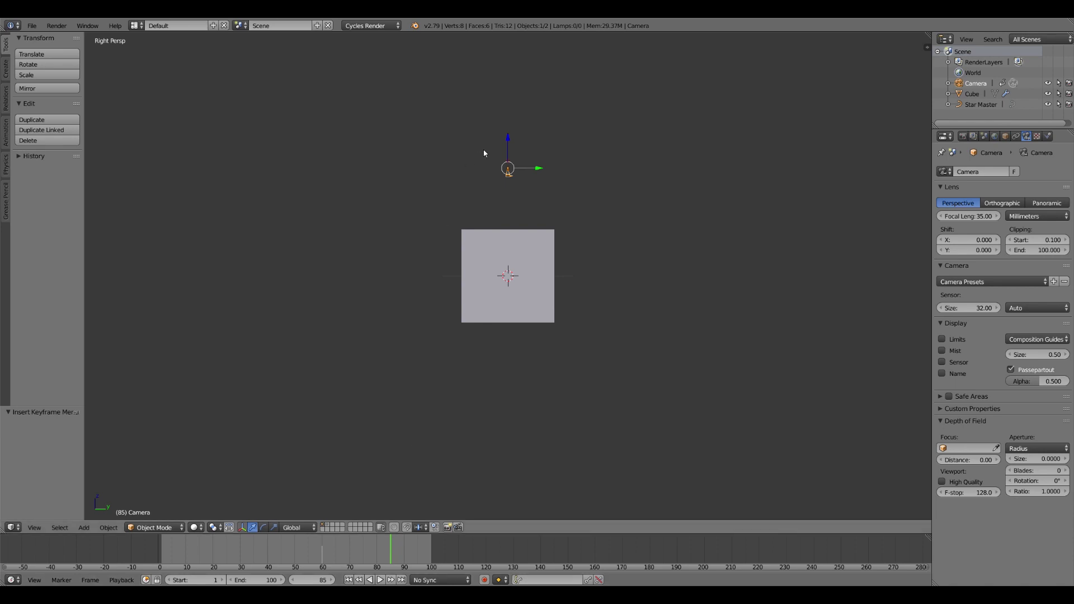
left_click_drag(510, 148, 511, 158)
left_click(512, 159)
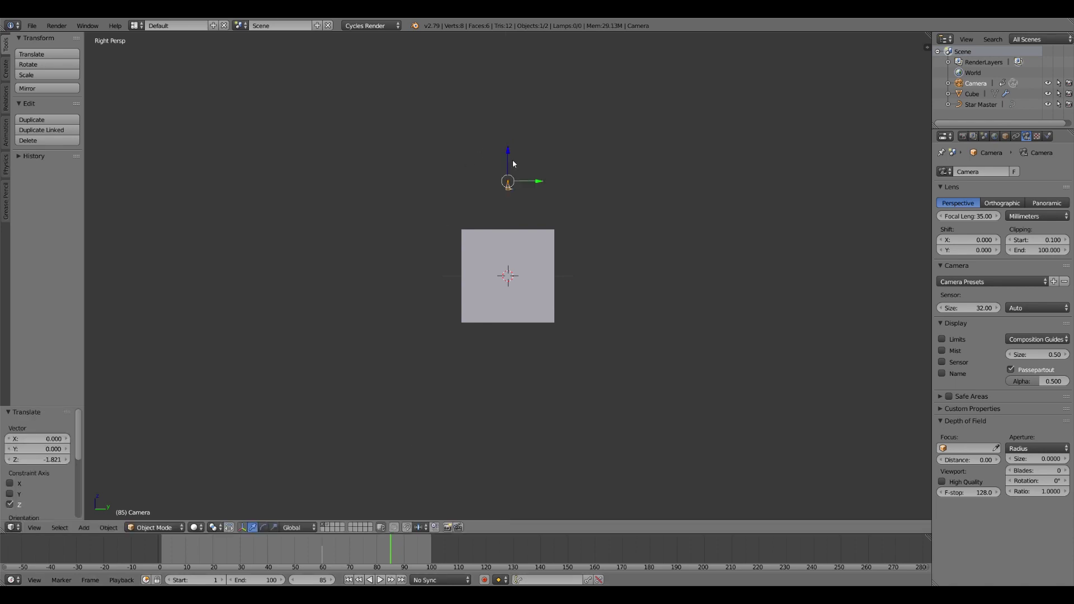
key("i")
left_click(486, 177)
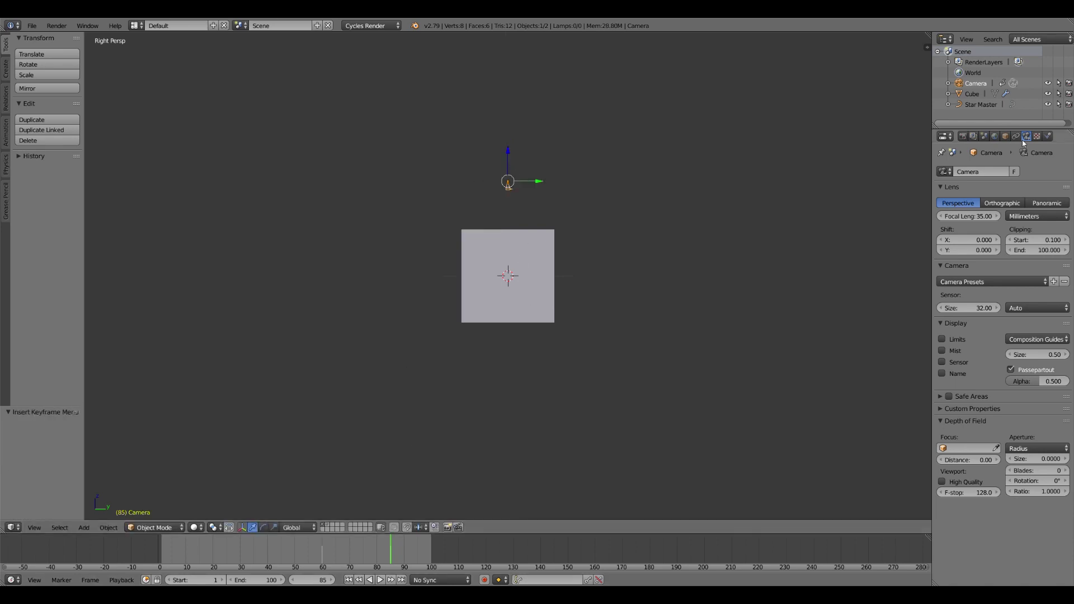
left_click_drag(383, 551, 323, 551)
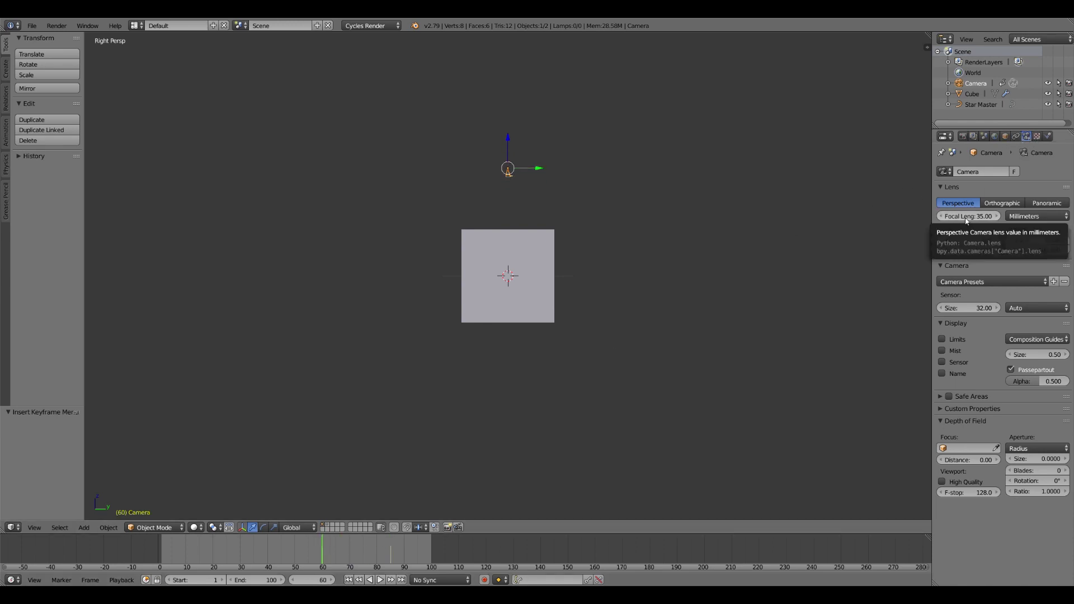
- Keyframe focal length 35 at frame 60 and 28 at frame 85
key("i")
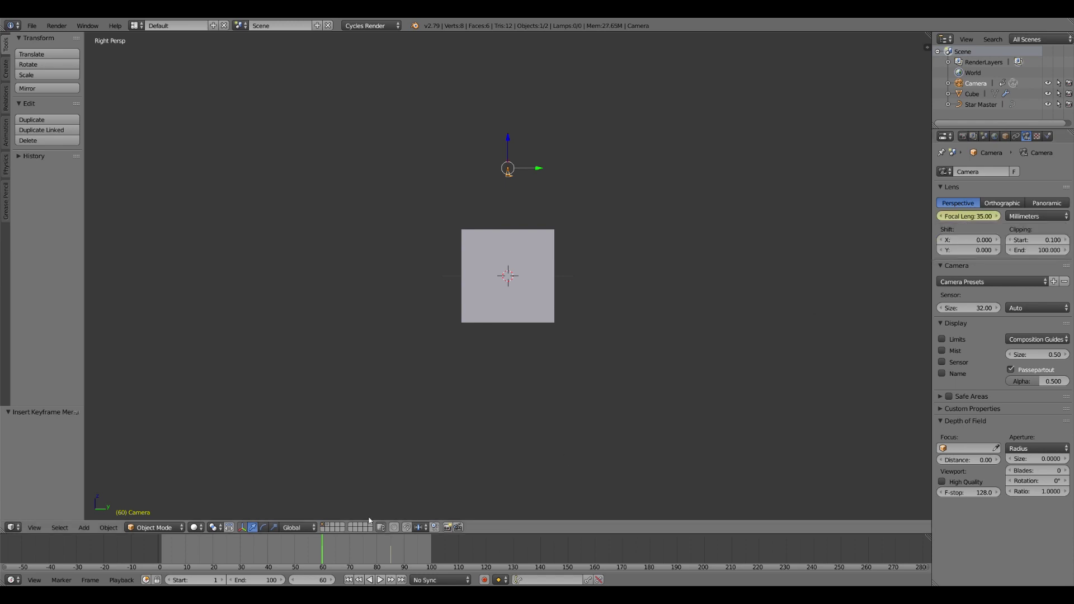
key("alt+a")
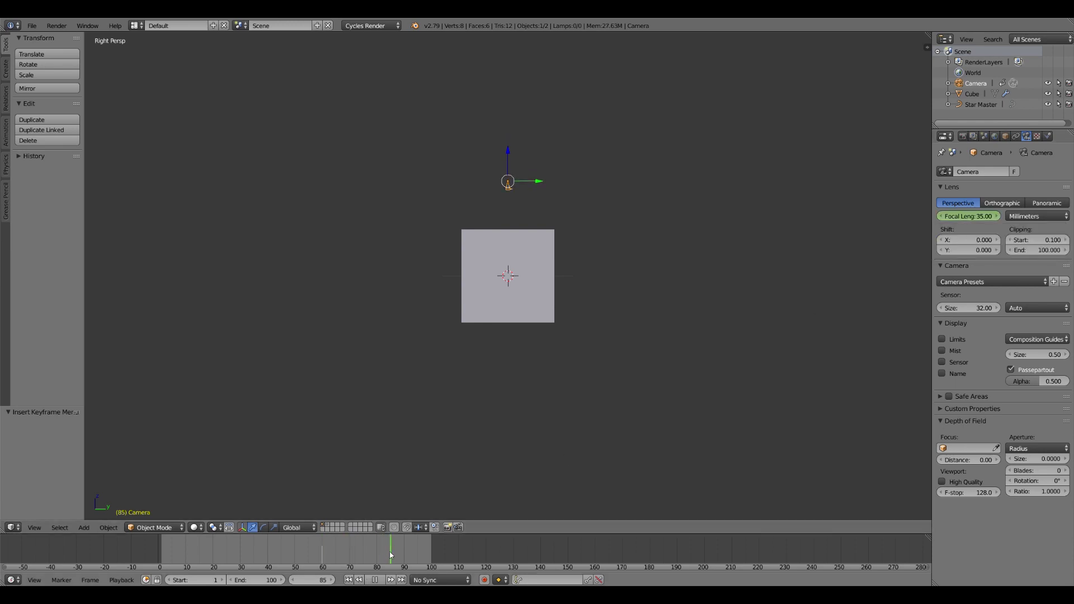
key("alt+a")
left_click(981, 221)
type("28")
key("Return")
key("i")
key("i")
left_click_drag(392, 548, 323, 549)
right_click(558, 242)
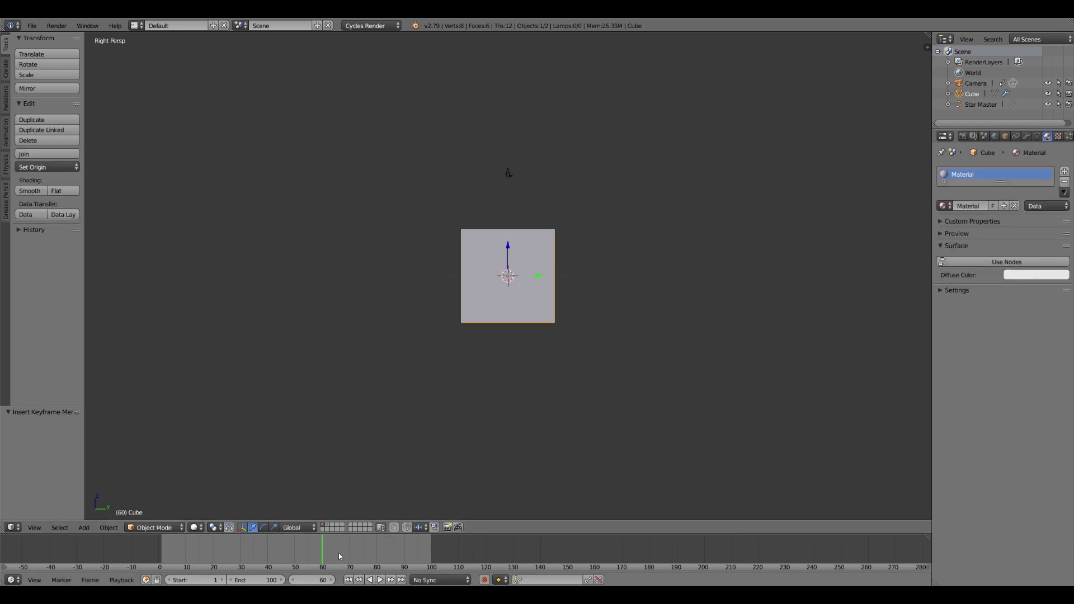
- Hide the cube layer and keyframe Star Master's extrude at 0 on frame 60
left_click(327, 528)
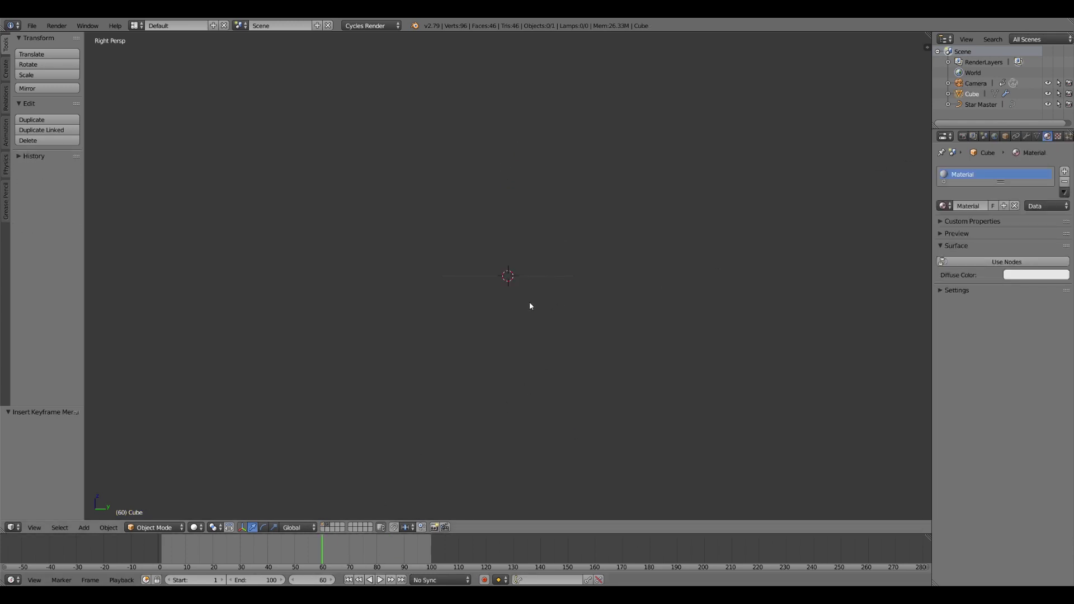
middle_click_drag(530, 304, 520, 339)
right_click(509, 279)
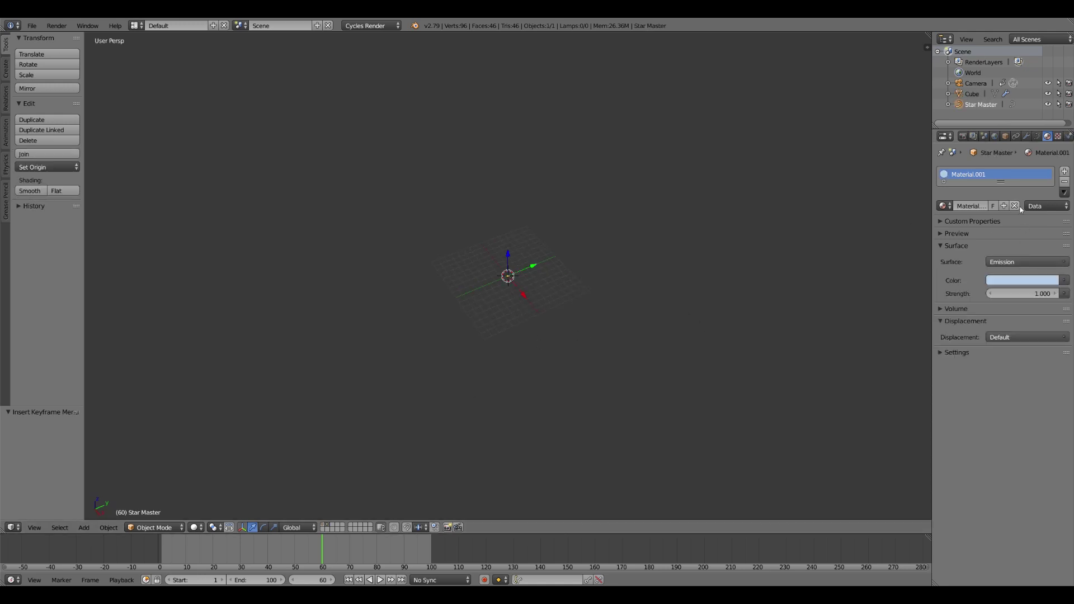
left_click(1037, 137)
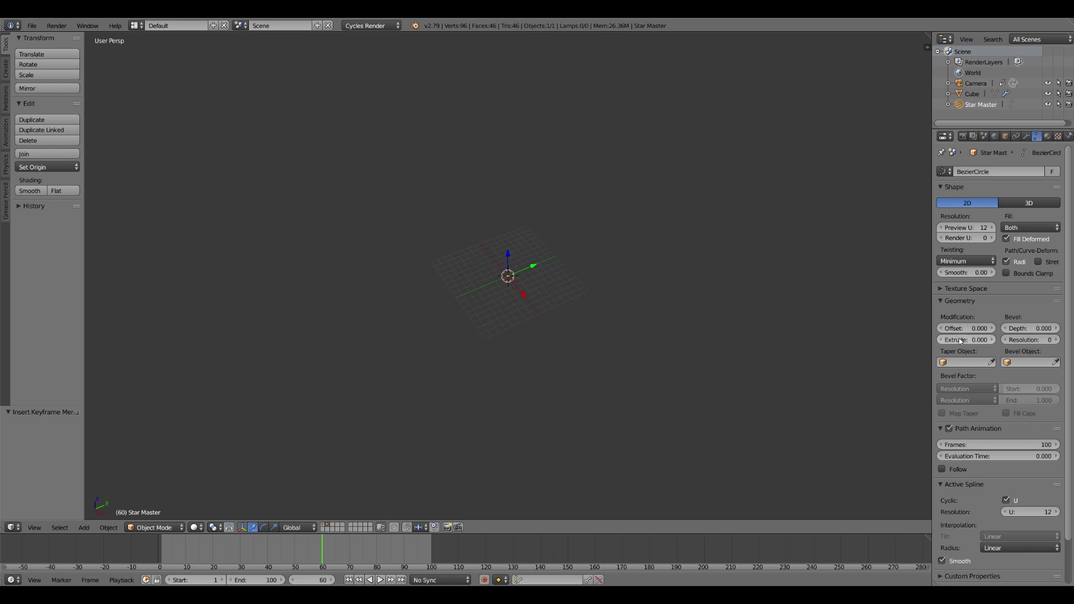
key("i")
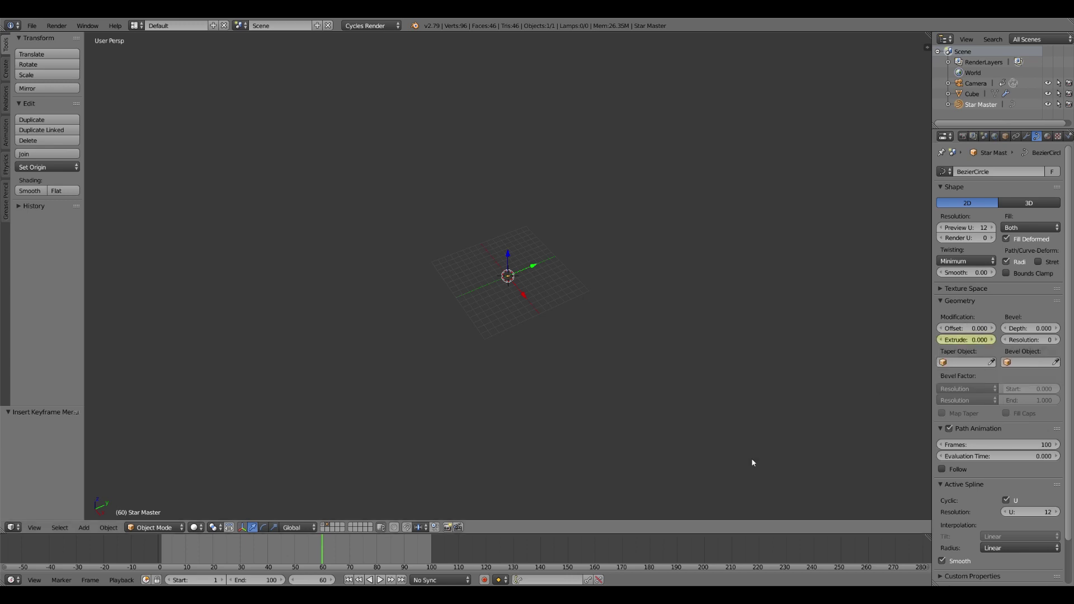
- At frame 90, raise Star Master's extrude to 750 and preview the streaking animation
left_click(321, 556)
left_click_drag(321, 556, 404, 556)
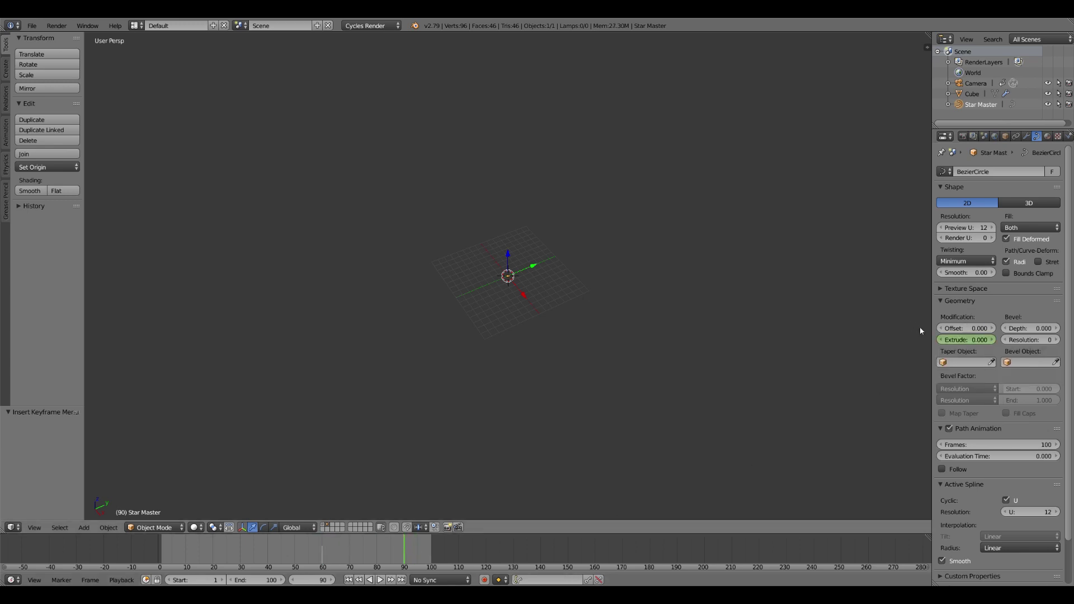
left_click(969, 339)
type("5")
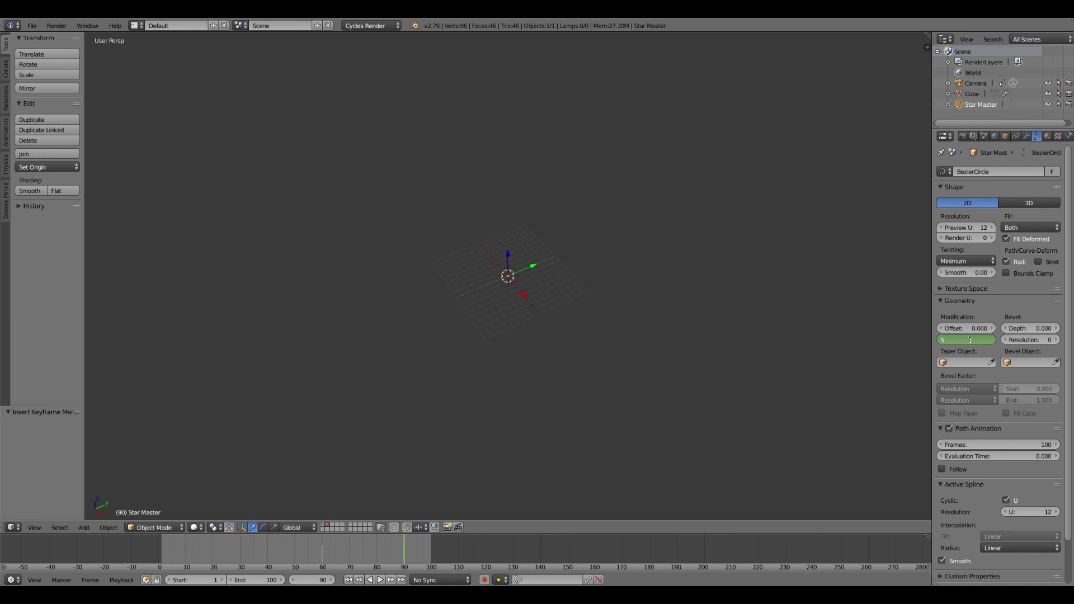
key("Return")
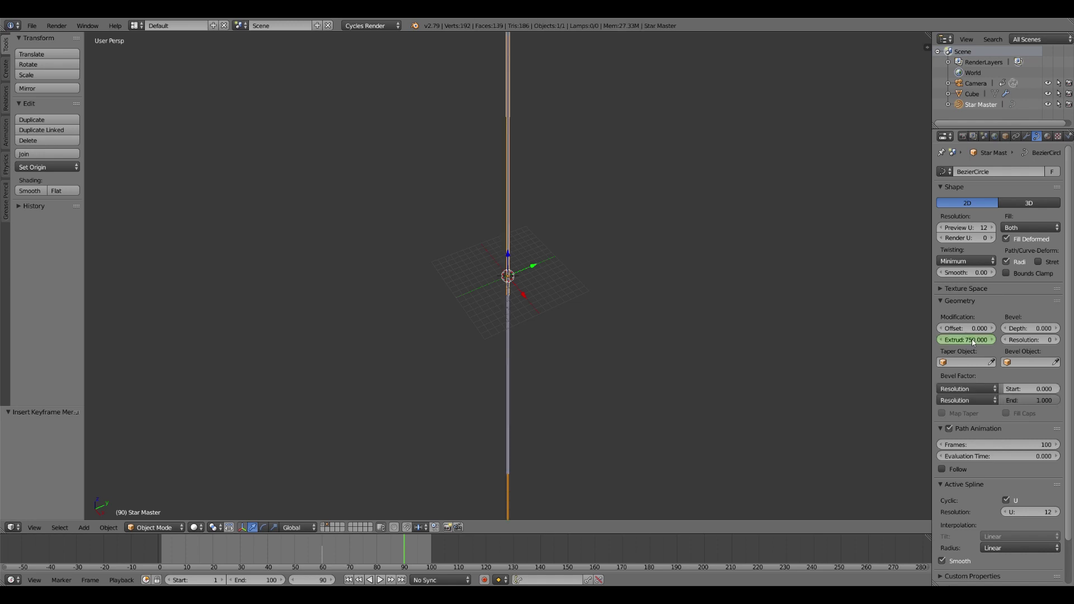
left_click(369, 579)
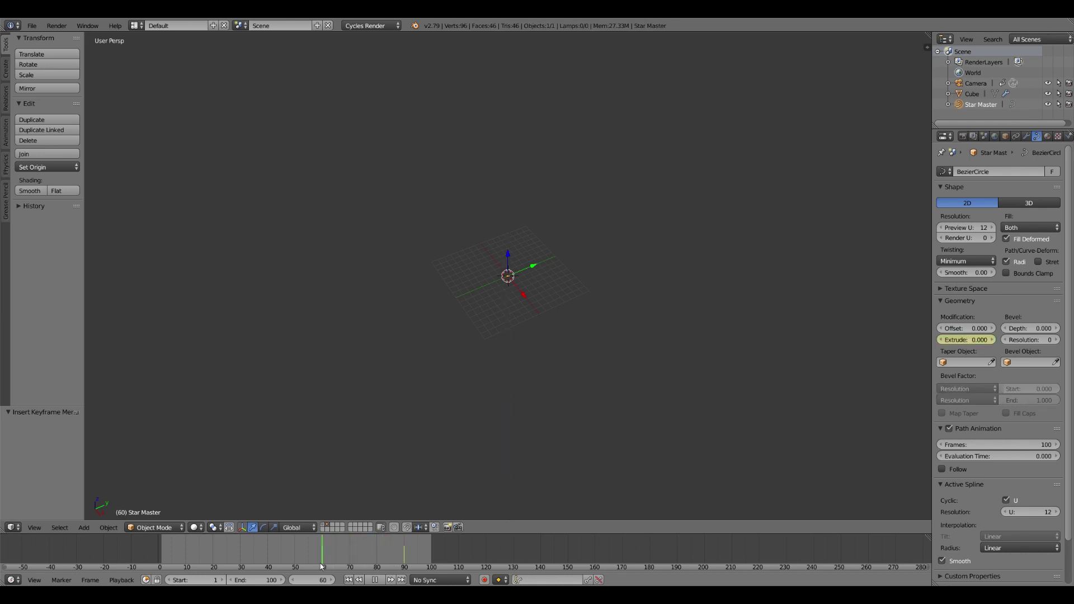
key("alt+a")
- Show the cube layer again and view frame 88 from the right side
left_click(324, 526)
left_click_drag(321, 557, 399, 556)
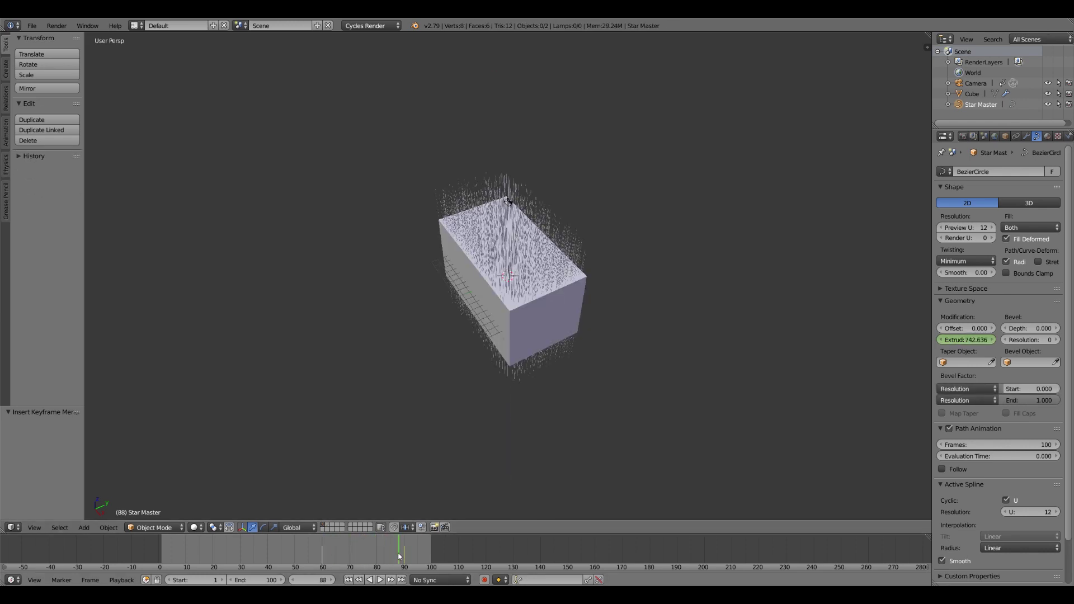
key("KP_3")
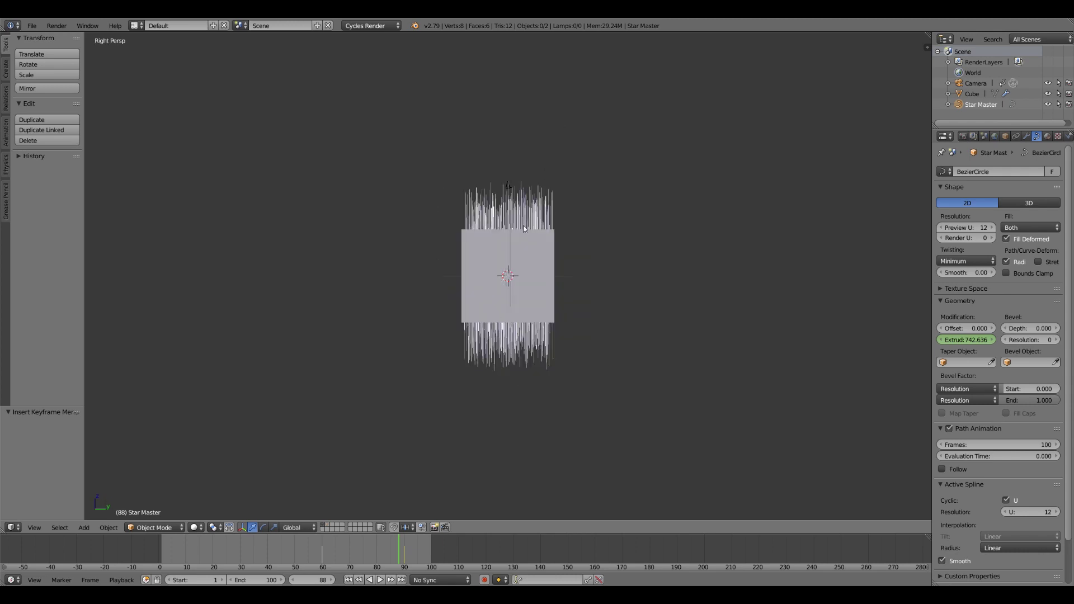
- At frame 95, lower the camera 27.494 along Z, keyframe its location, and play
left_click(510, 190)
left_click_drag(389, 538, 418, 564)
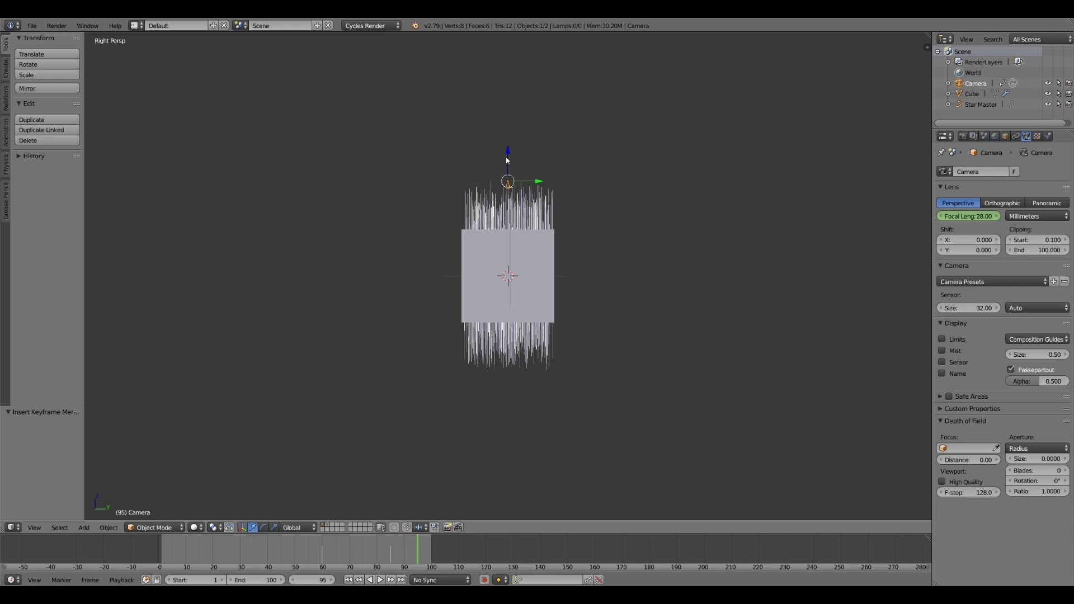
left_click_drag(508, 160, 527, 359)
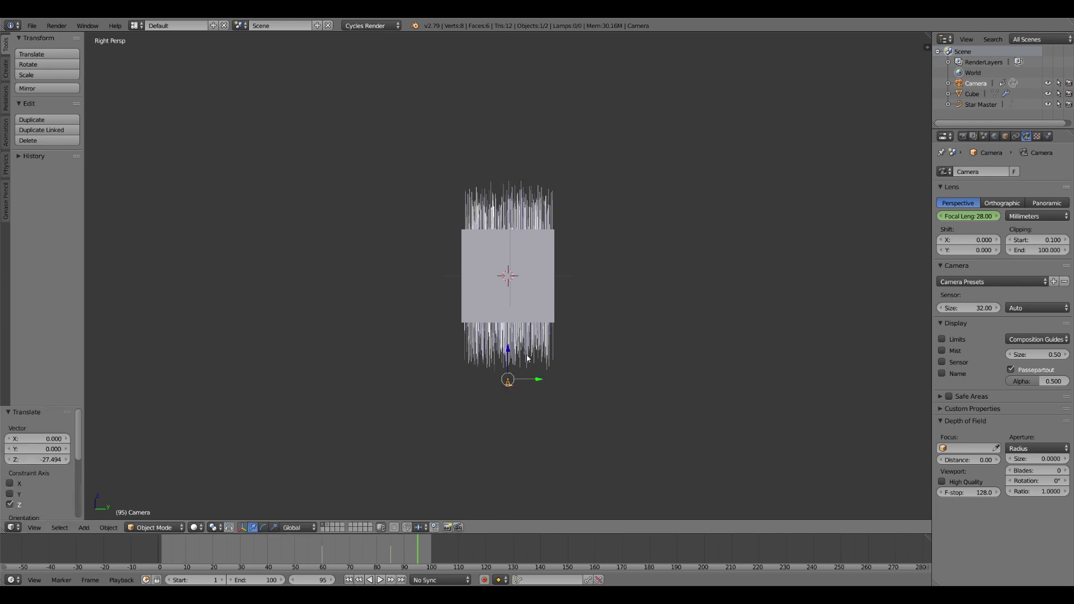
key("i")
left_click(528, 356)
key("alt+a")
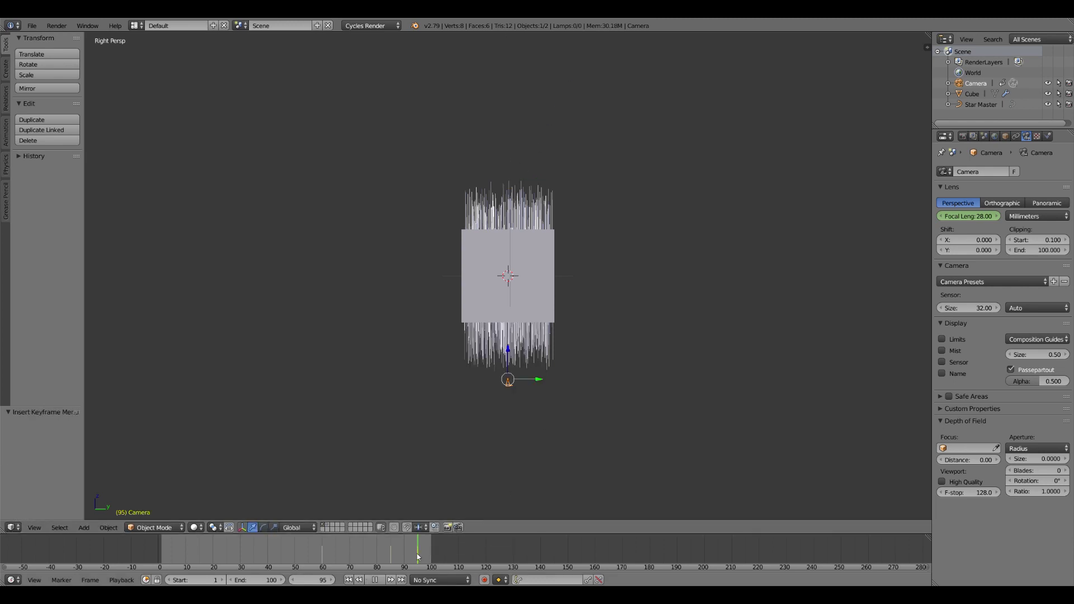
- Render frame 80 from the camera view and split off a new area beside it
key("alt+a")
key("KP_0")
left_click(962, 136)
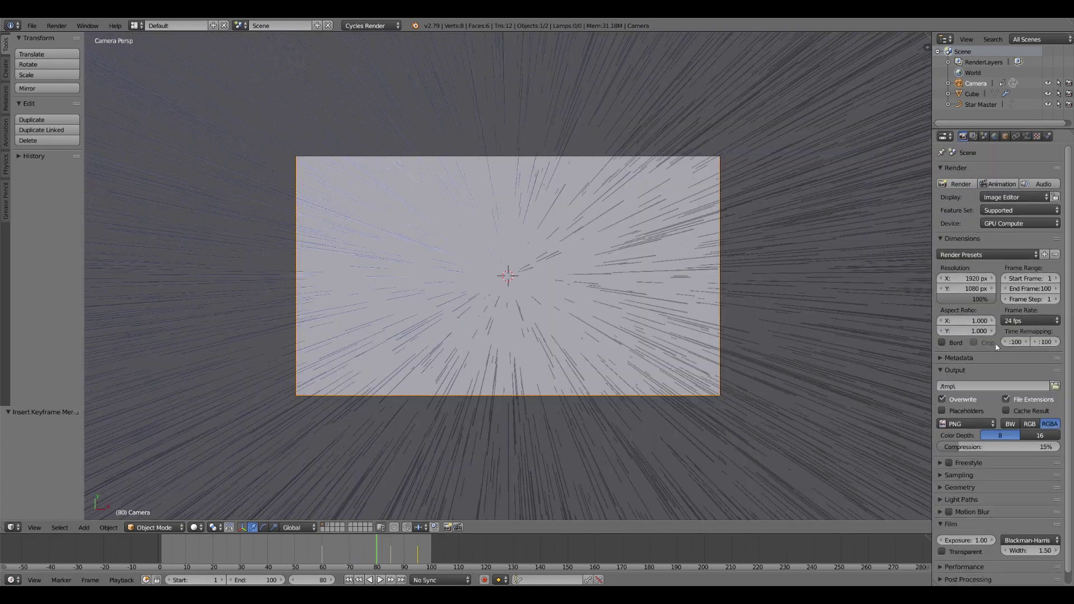
left_click(968, 187)
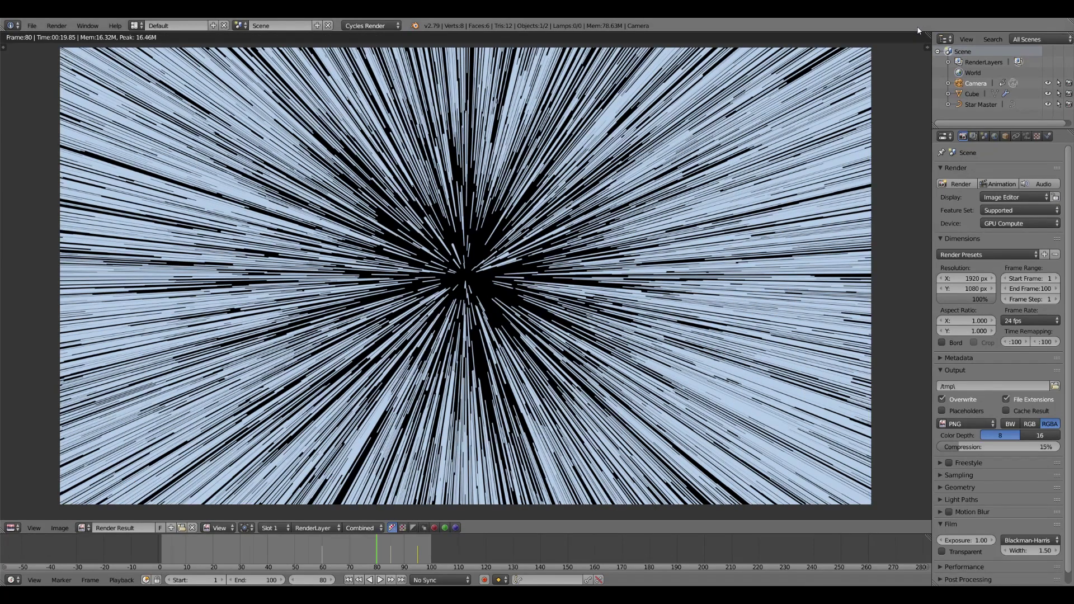
left_click_drag(933, 38, 439, 391)
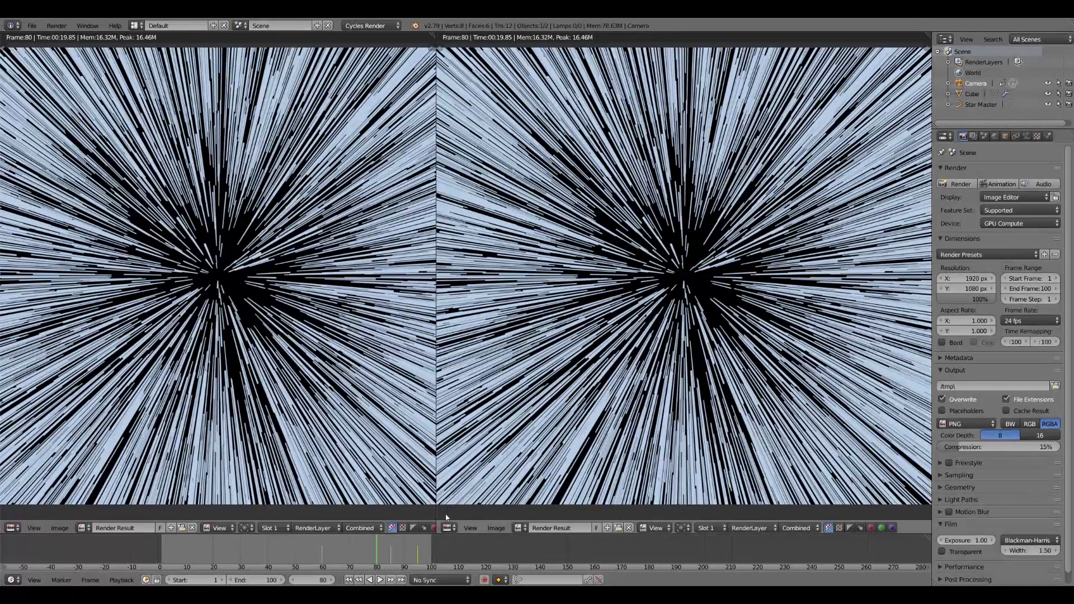
left_click(448, 528)
- In the compositor, insert an RGB Curves node between the render and output nodes
left_click(471, 413)
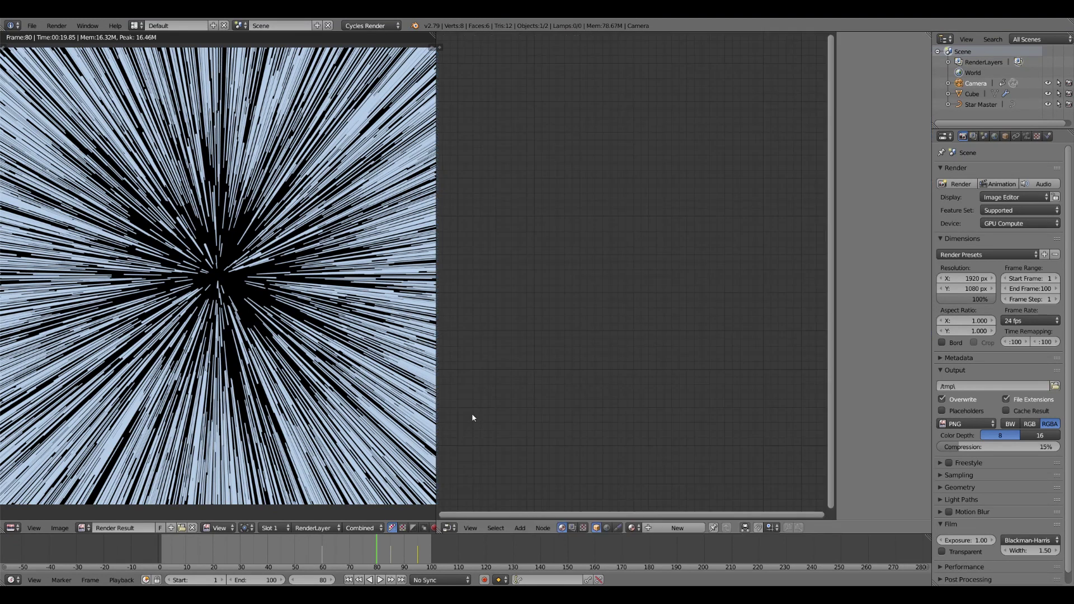
left_click_drag(671, 225, 778, 219)
key("shift+a")
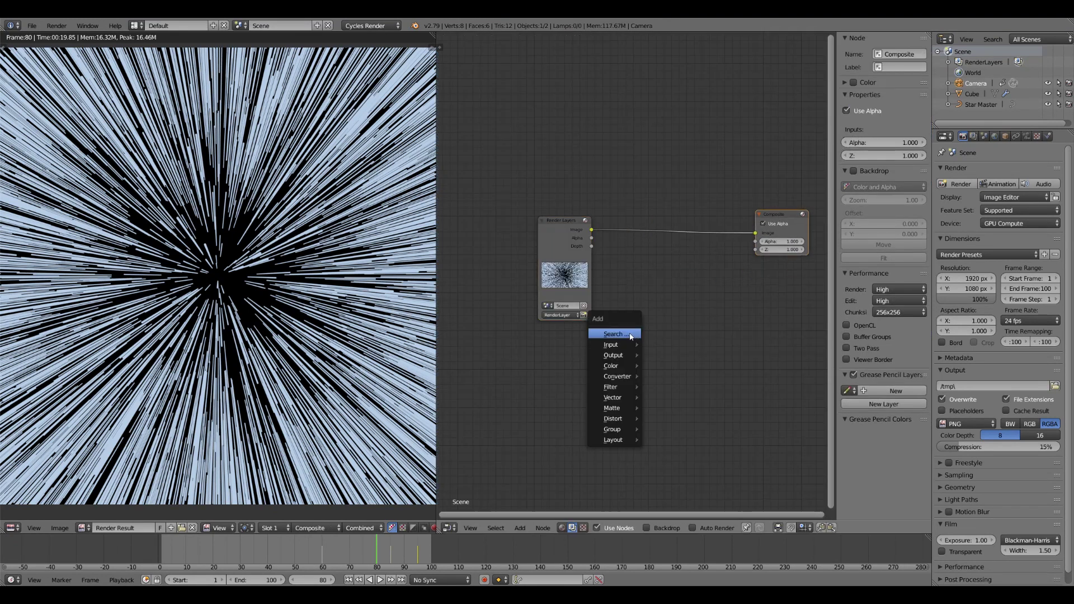
left_click(674, 468)
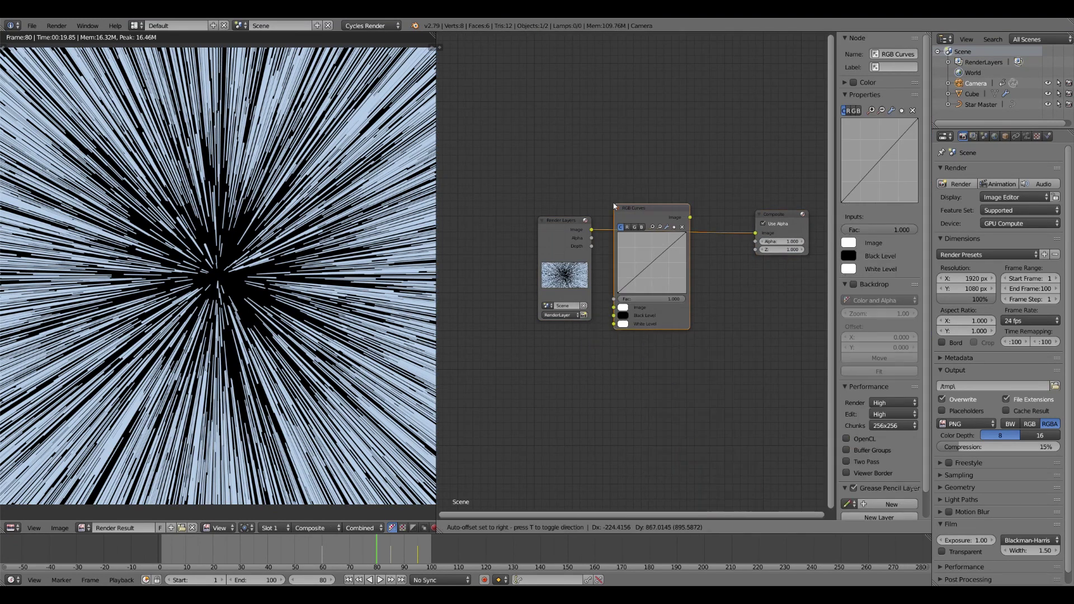
left_click(605, 196)
- Add a Fog Glow Glare node after the curves with threshold 0.3 and size 9
key("shift+a")
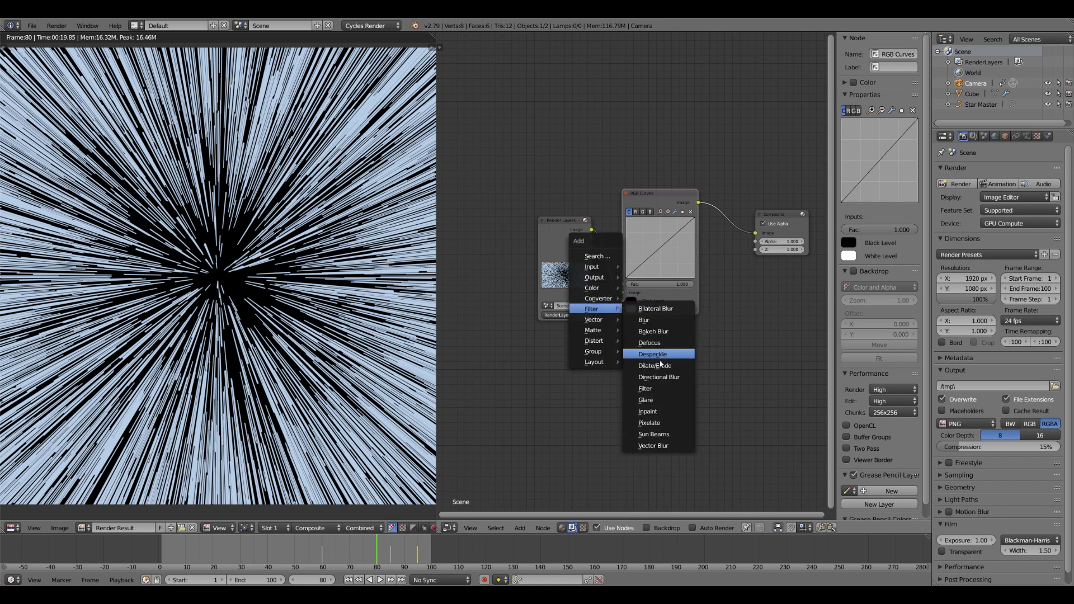
left_click(657, 400)
left_click(729, 174)
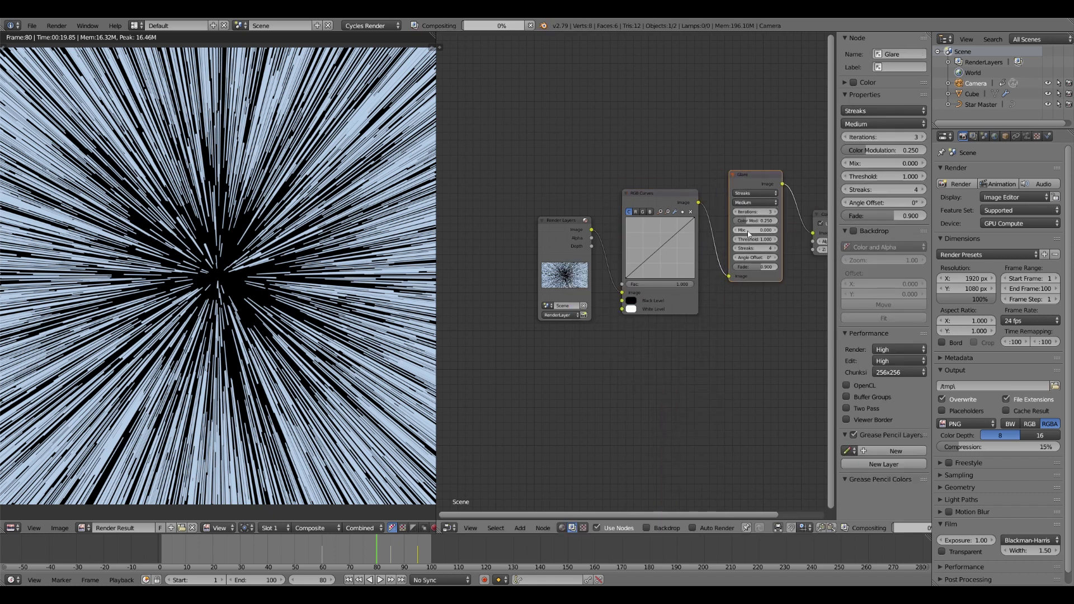
left_click(753, 193)
left_click(745, 168)
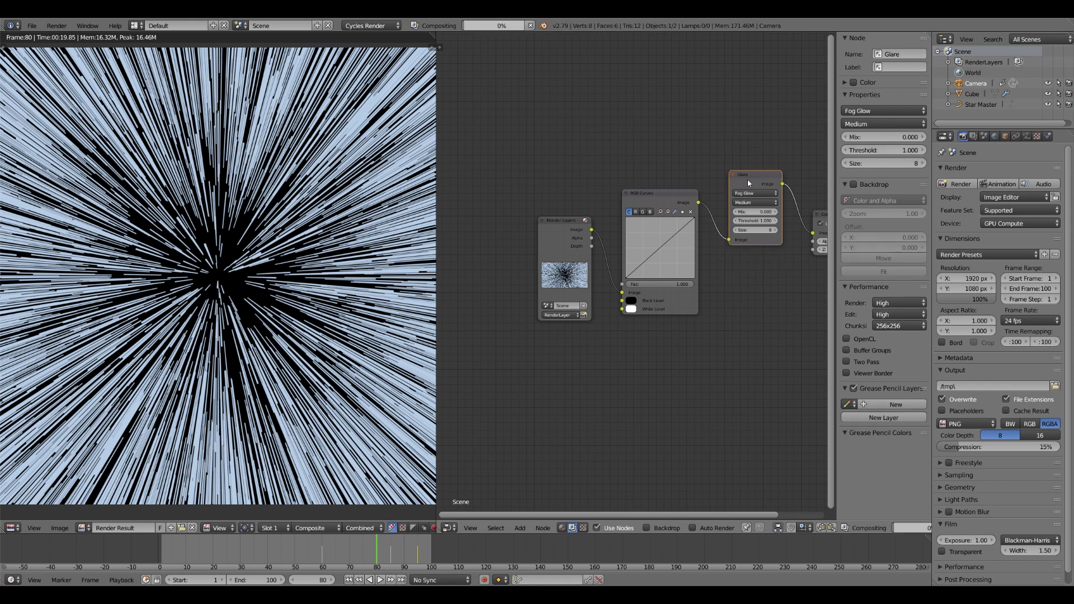
double_click(755, 221)
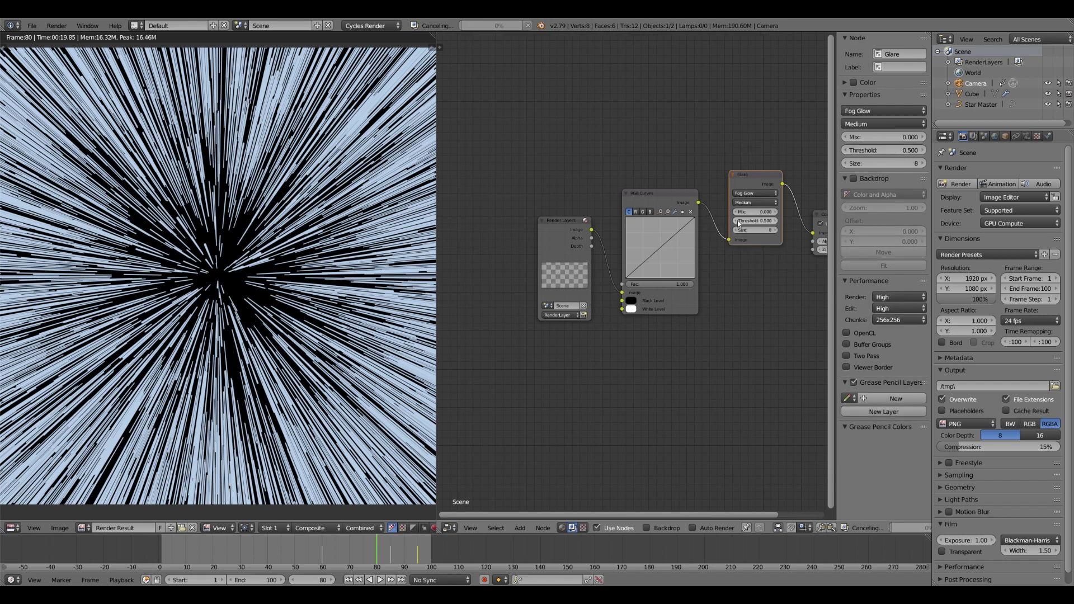
type("0.5")
key("Return")
left_click_drag(755, 230, 762, 230)
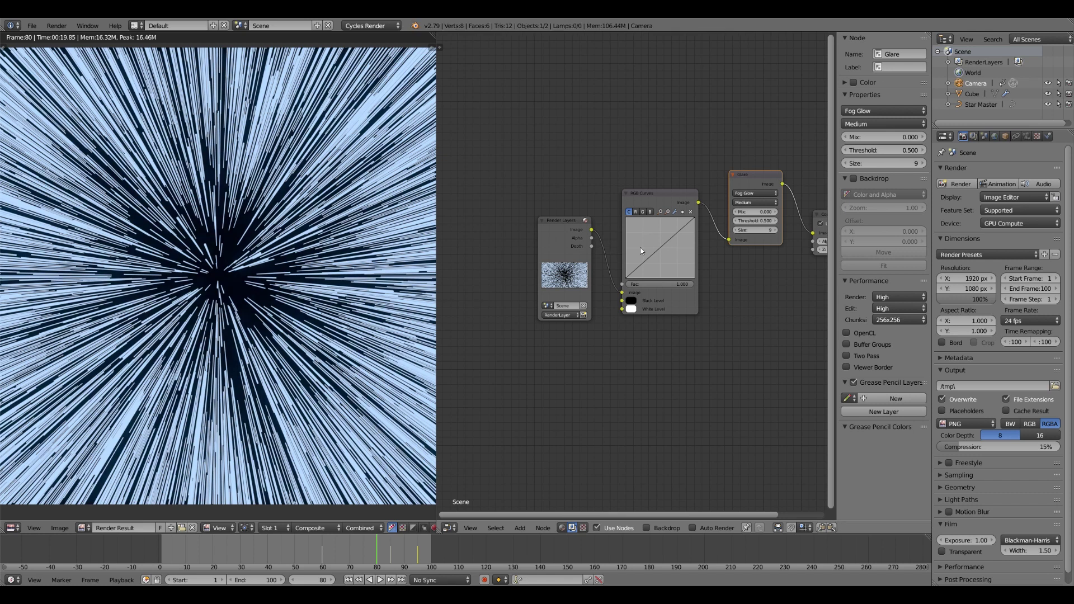
- Shape the RGB curve into an S-curve that darkens shadows and brightens the streaks
left_click_drag(643, 264, 657, 269)
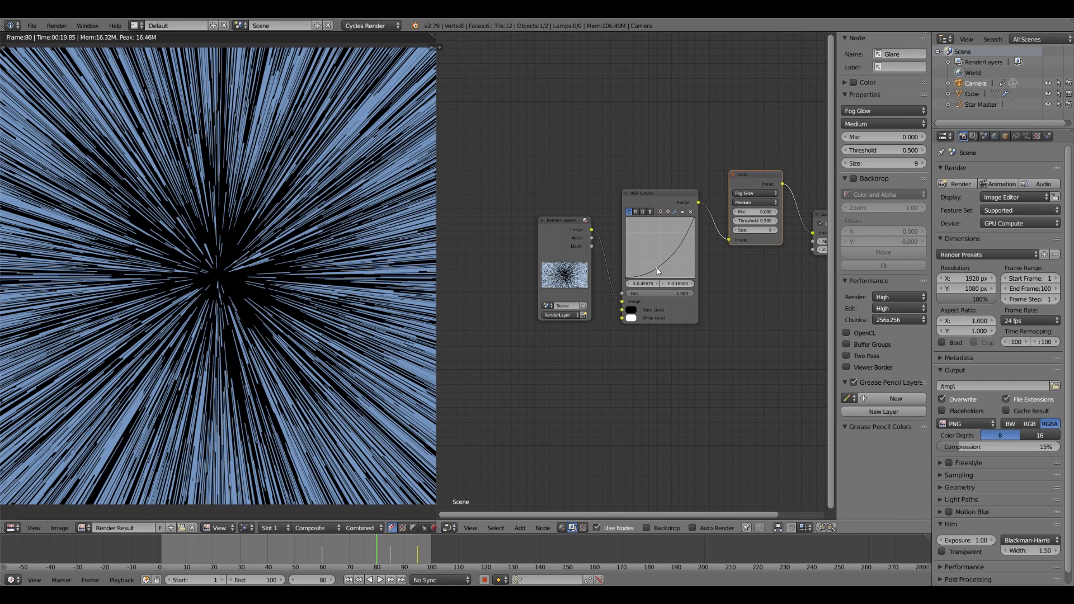
left_click_drag(657, 268, 670, 236)
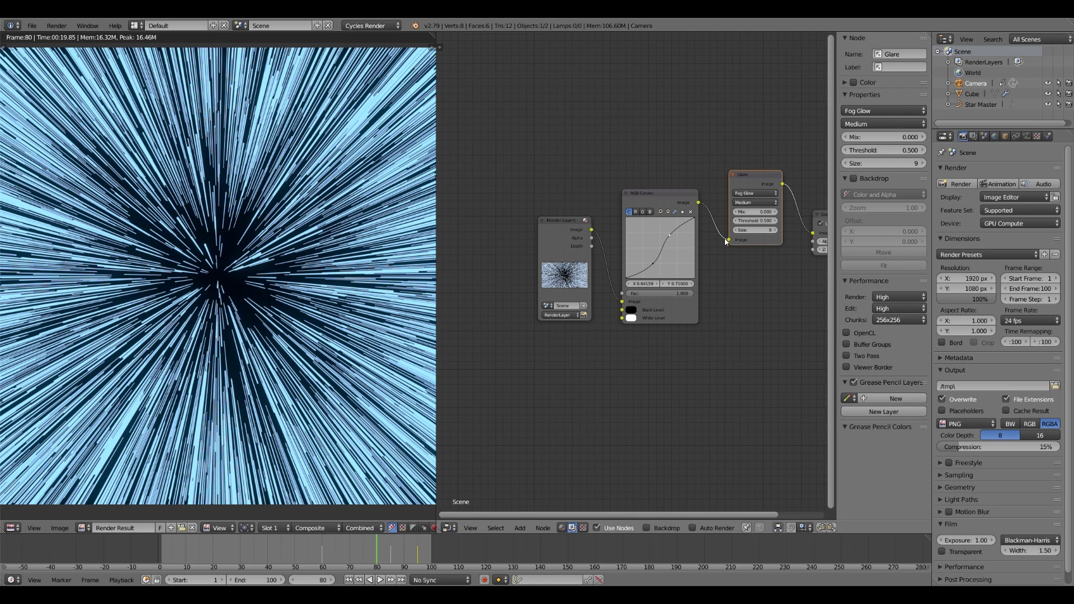
left_click_drag(653, 264, 654, 267)
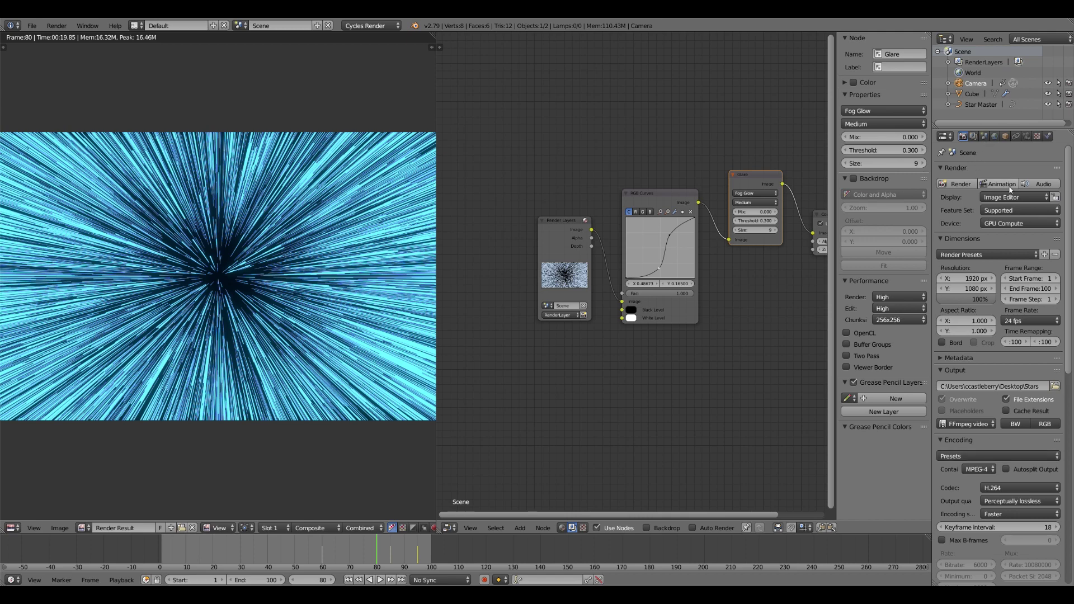
- Render all frames of the starfield animation to video from the Render panel's Animation button
left_click(1002, 185)
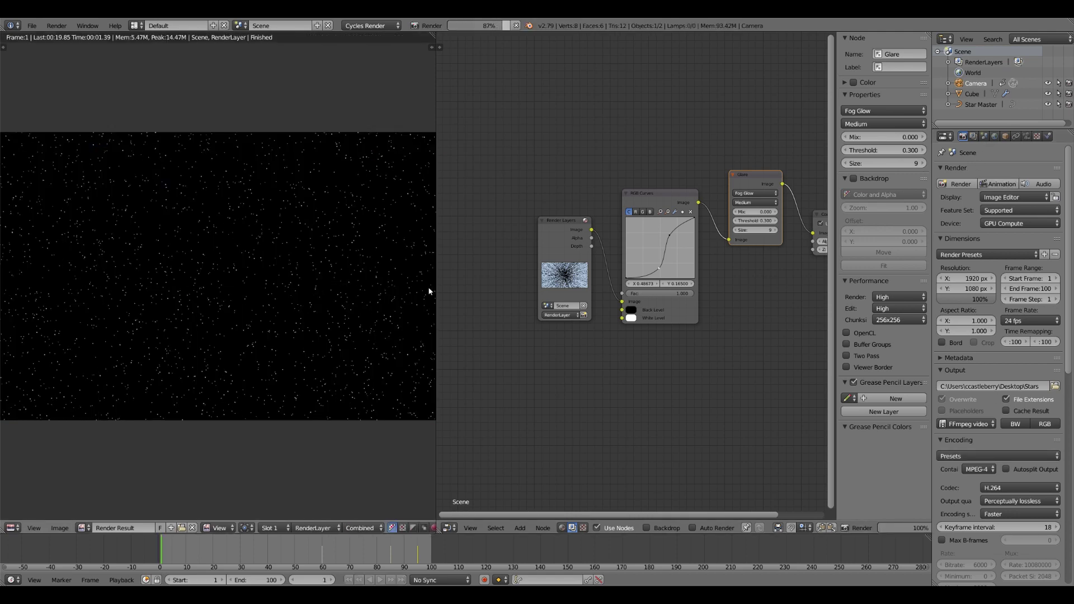